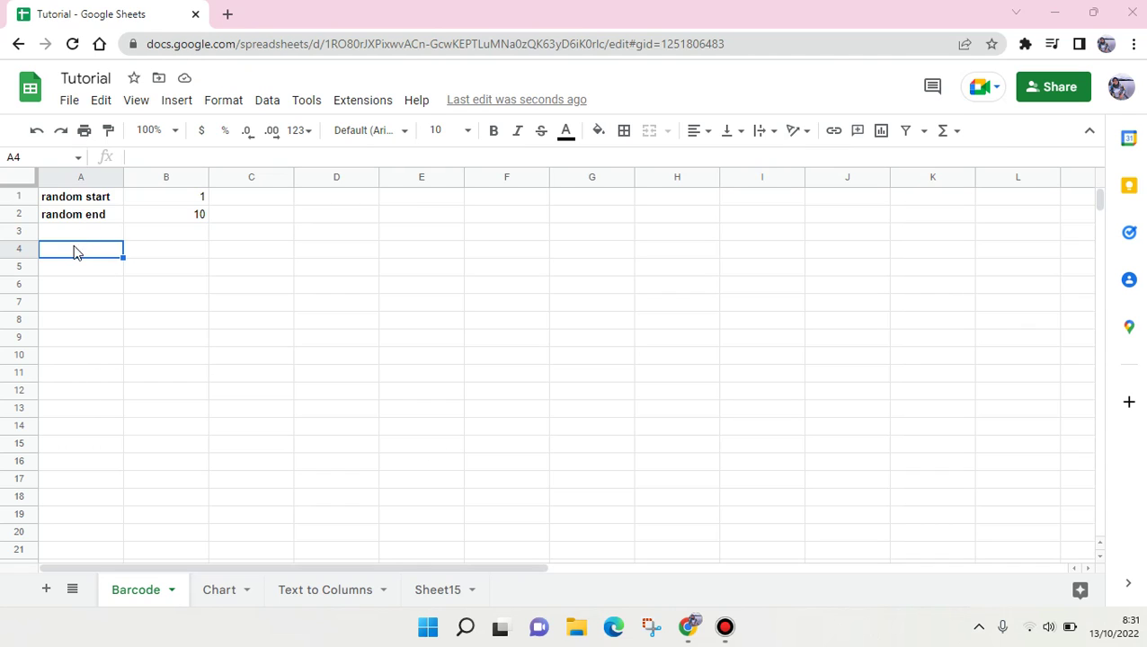
Check the end value in B2, then return to cell A5
key("Down")
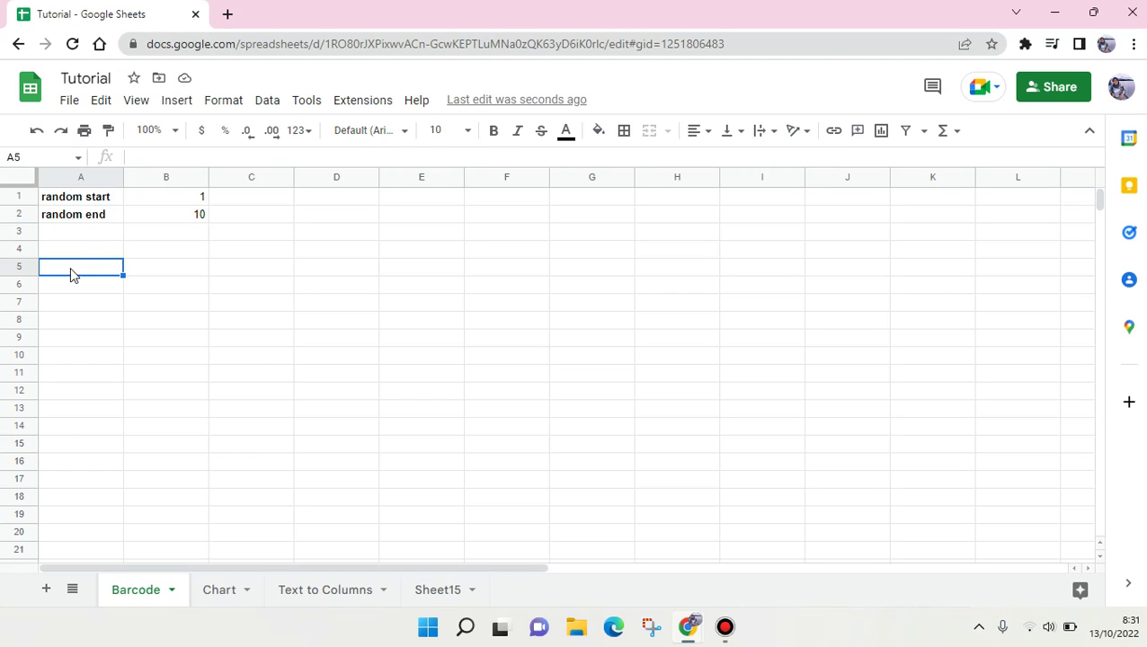
left_click(176, 201)
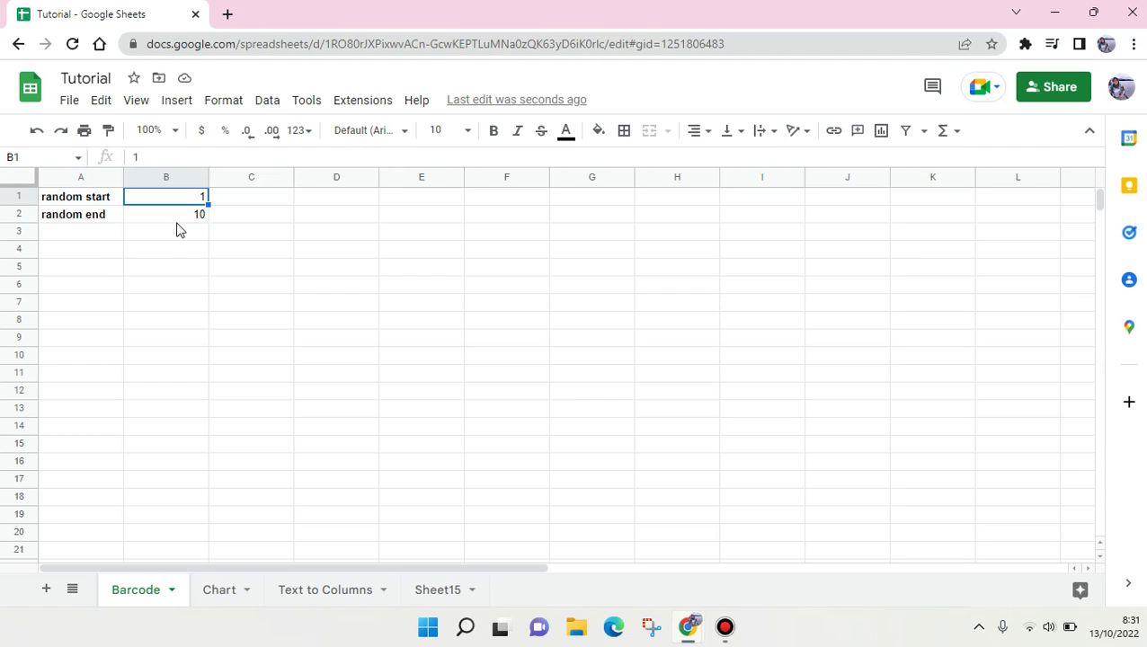
left_click(102, 276)
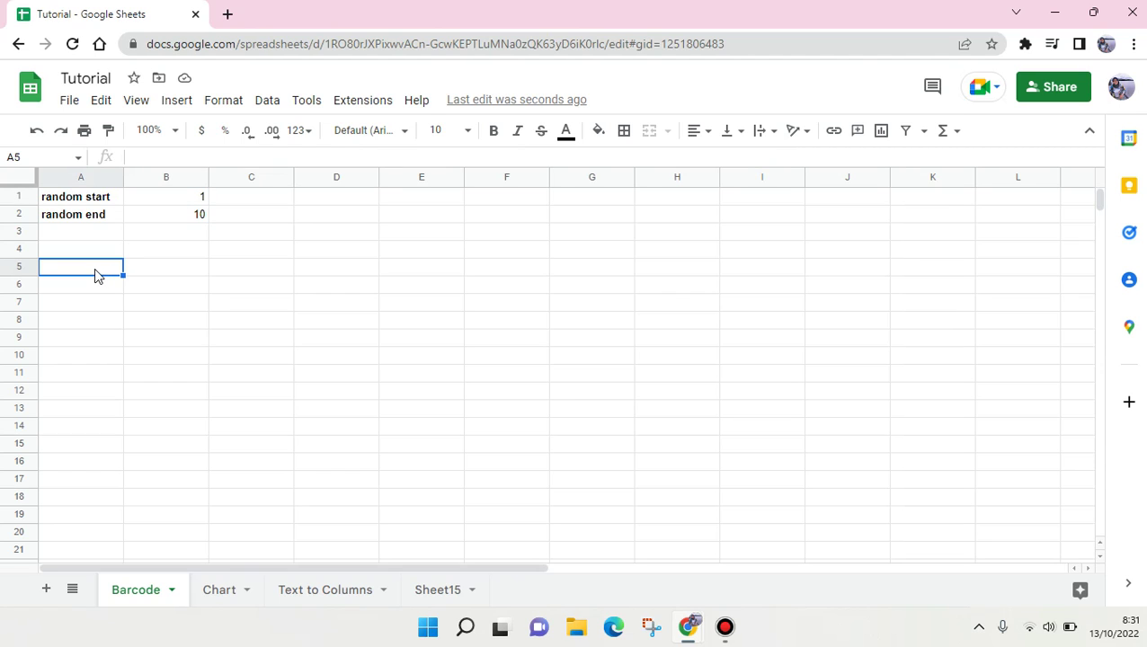
Enter =RANDBETWEEN($B$1,$B$2) in A5 with absolute references to the bounds
type("=RANDBETW")
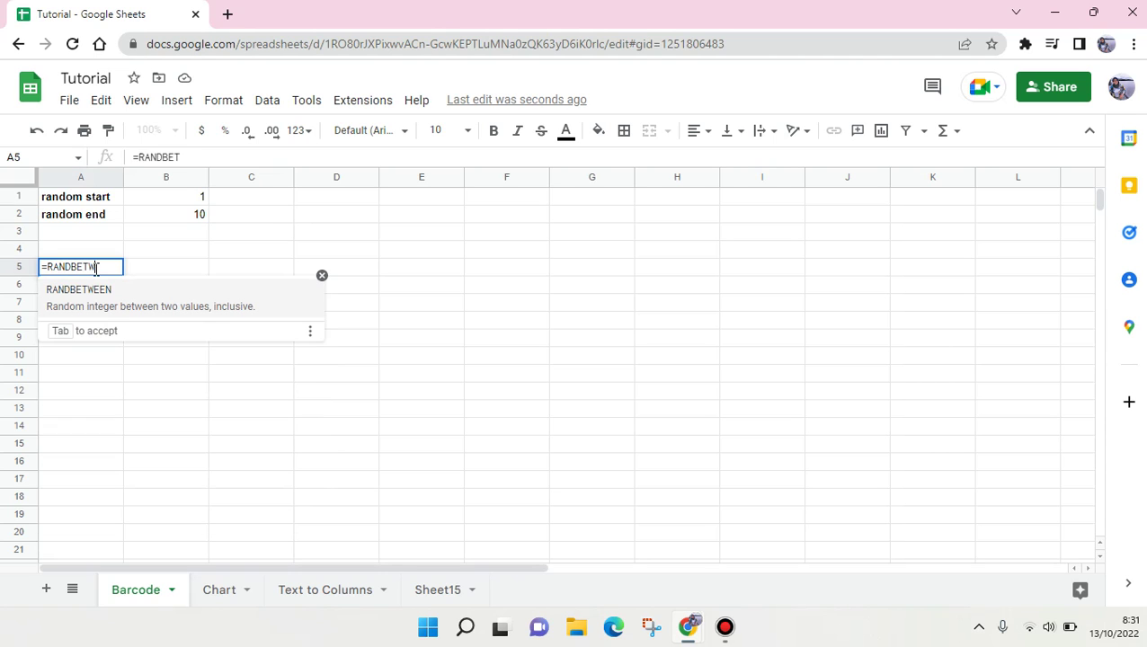
key("Tab")
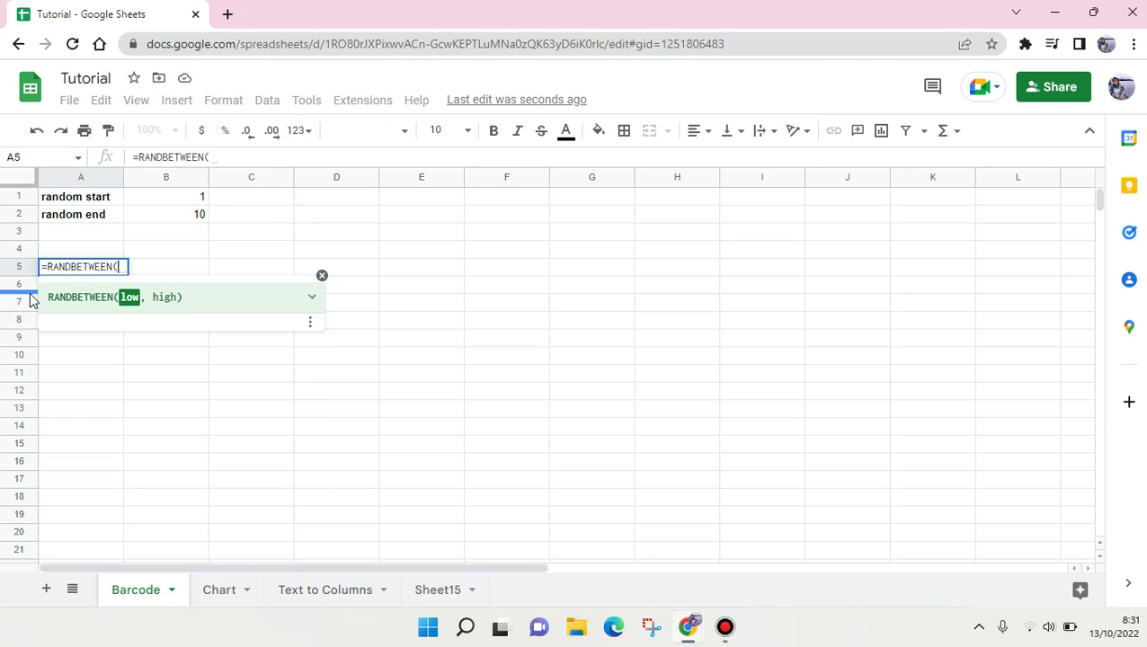
left_click(186, 200)
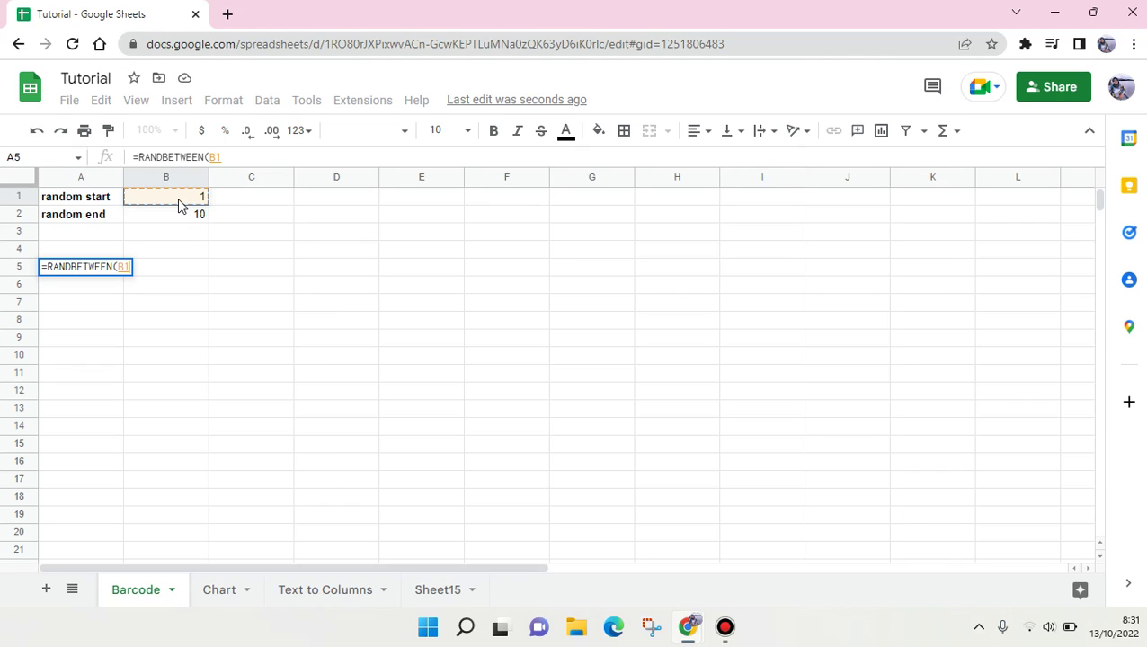
key("F4")
type("$B$1,")
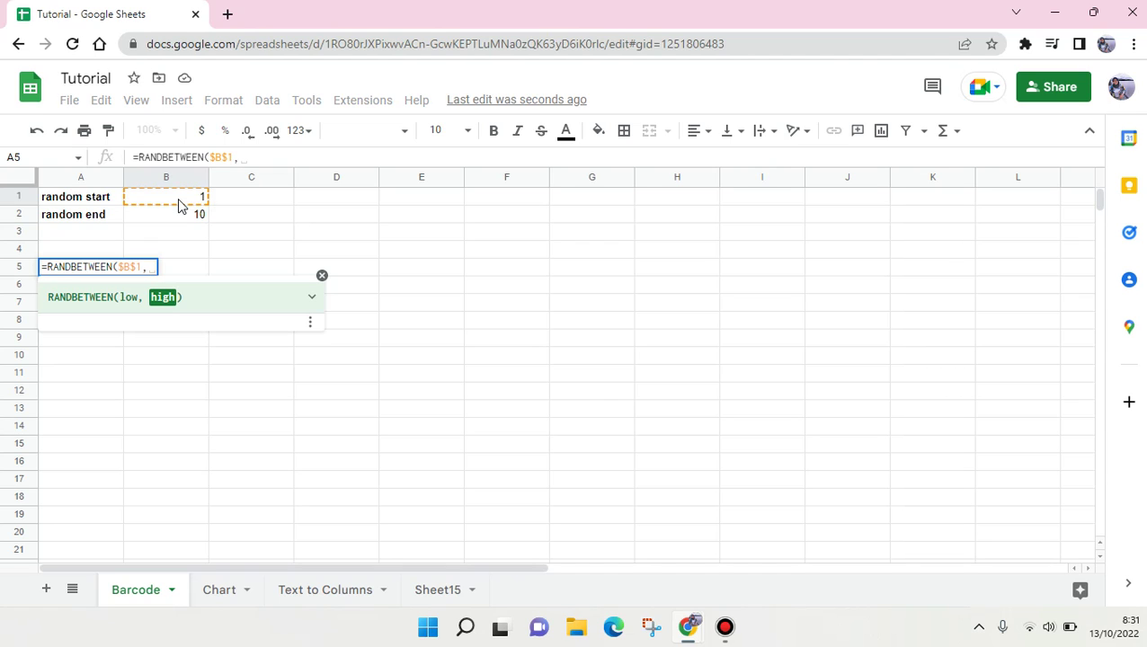
left_click(173, 216)
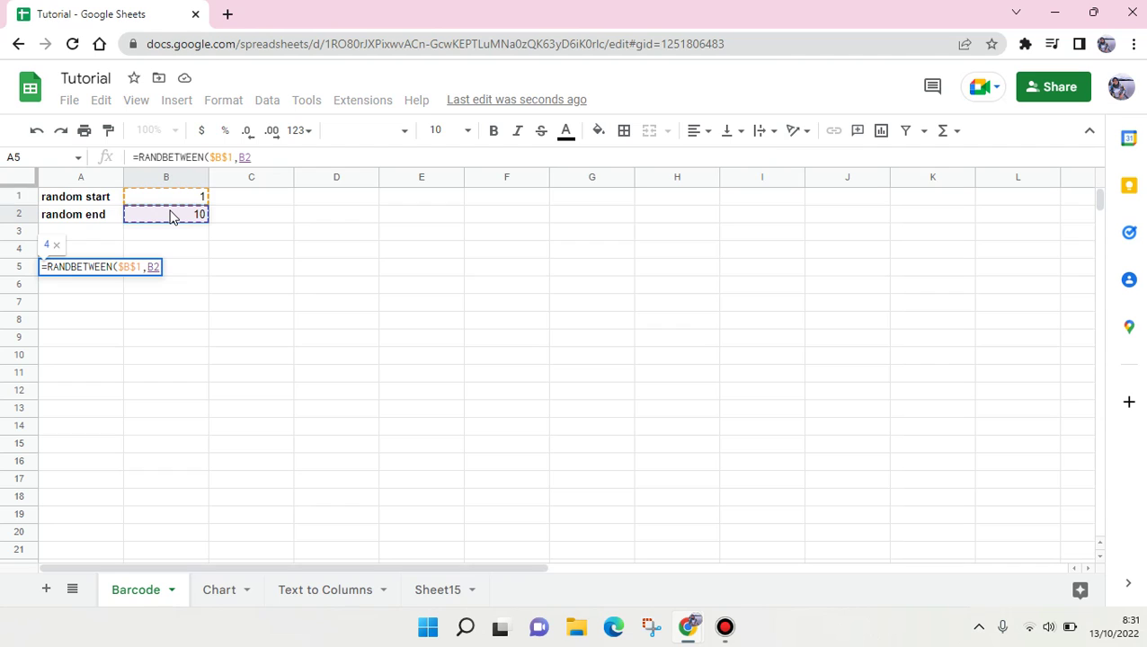
key("F4")
type(")")
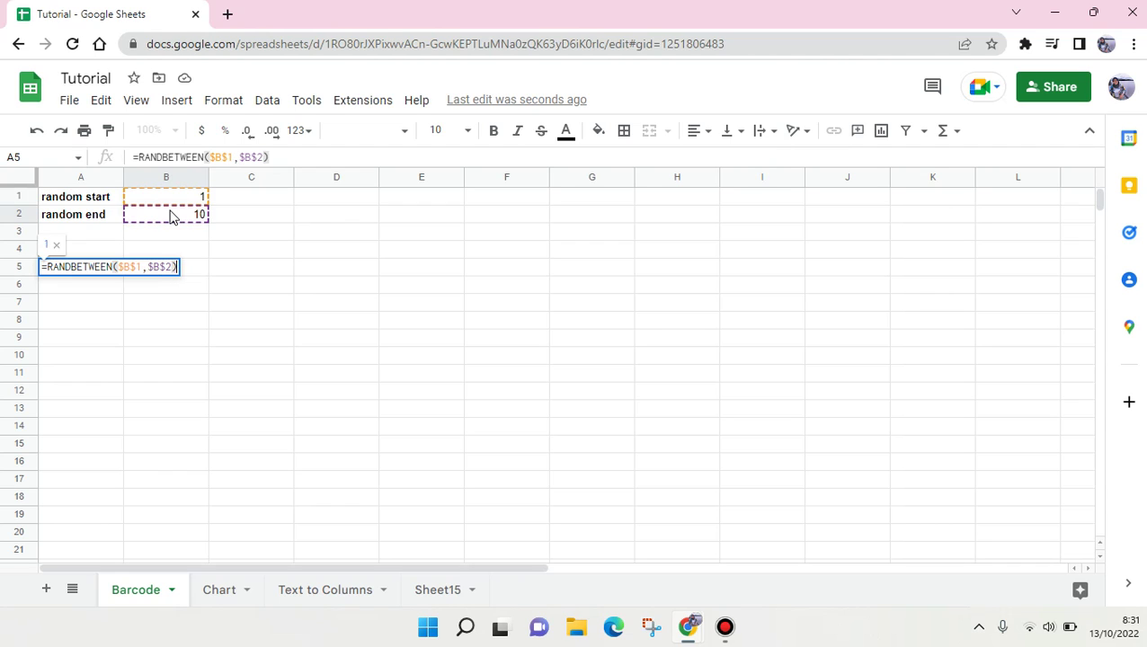
key("Return")
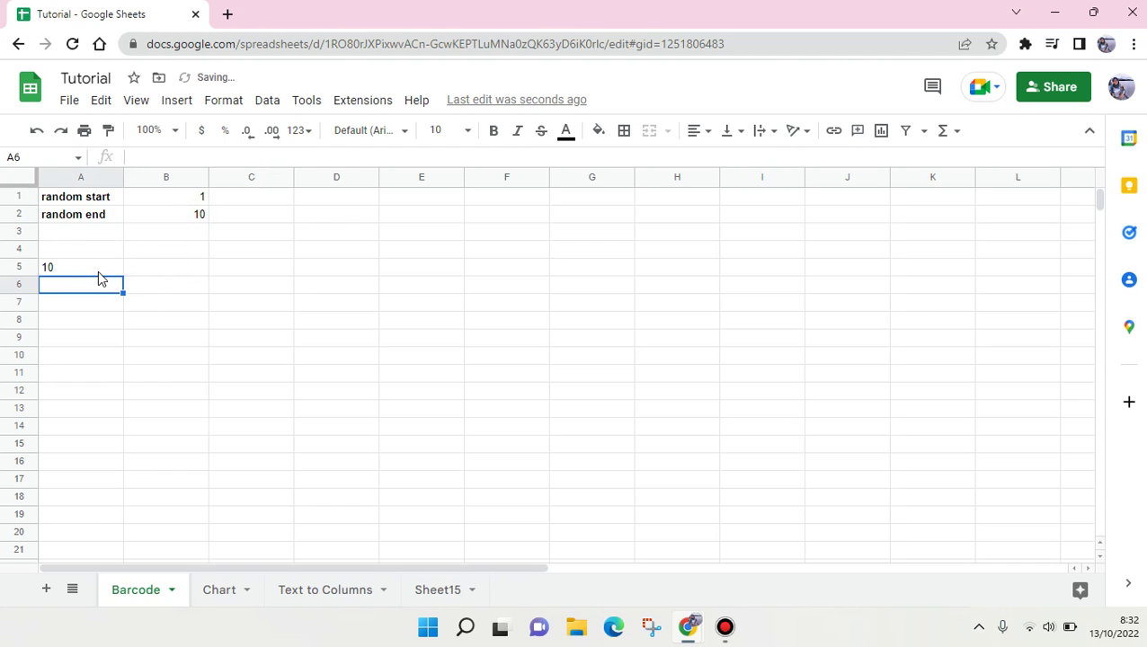
left_click(115, 272)
Fill the A5 formula down to A15 and point out the repeated 10s in A7, A10 and A13
left_click_drag(124, 271, 105, 444)
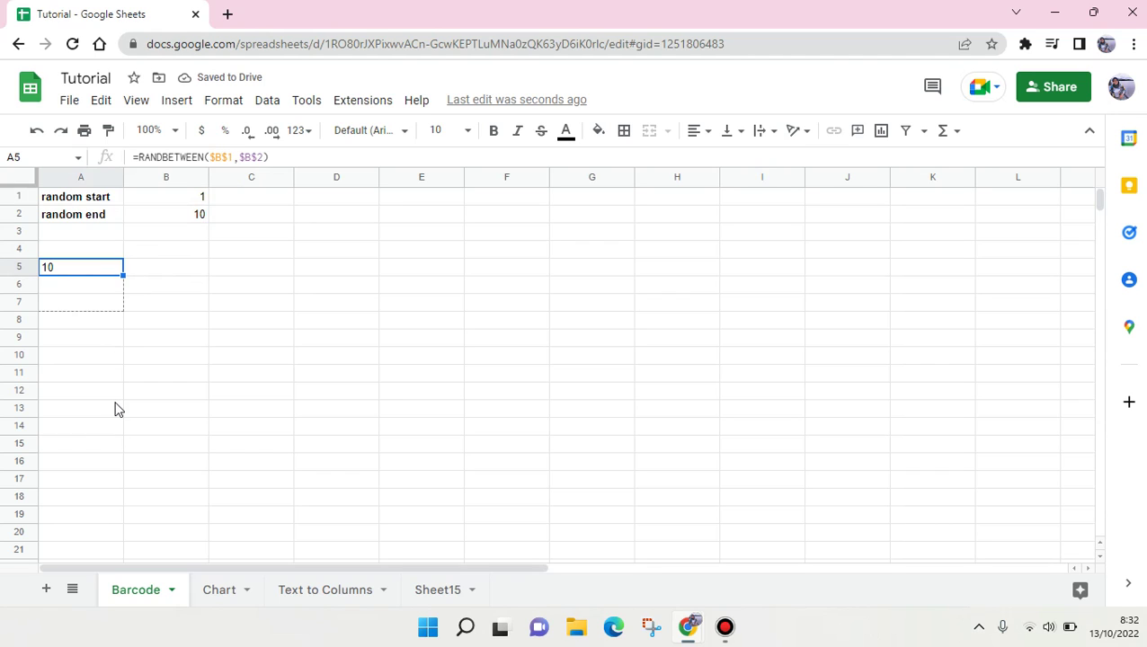
left_click(80, 303)
left_click(68, 359)
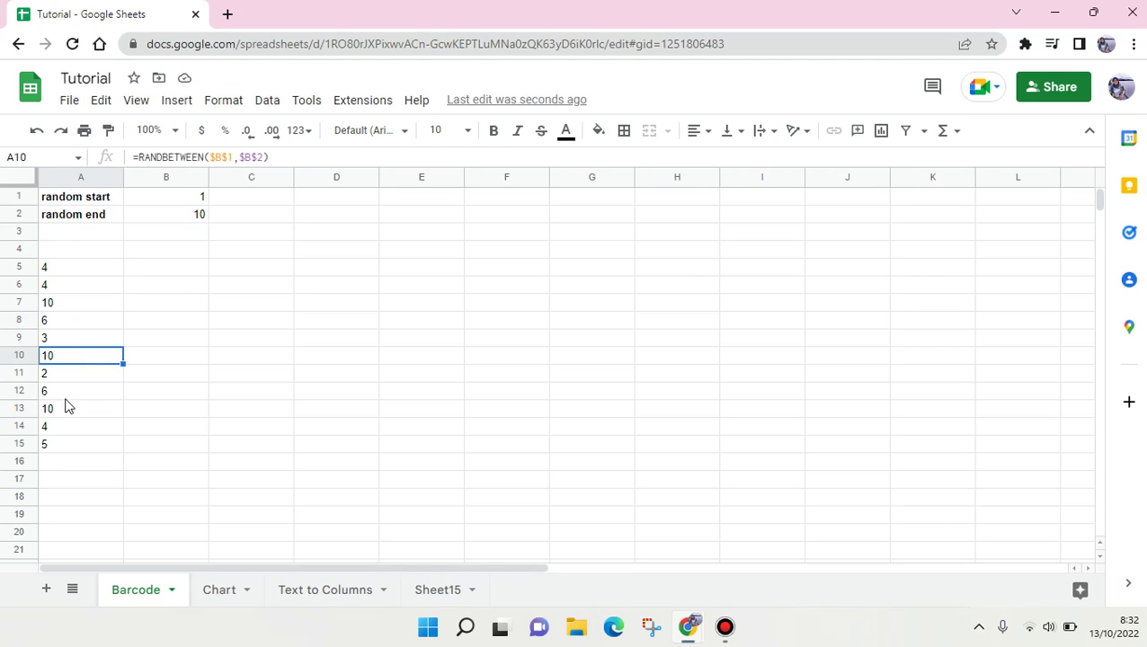
left_click(69, 307)
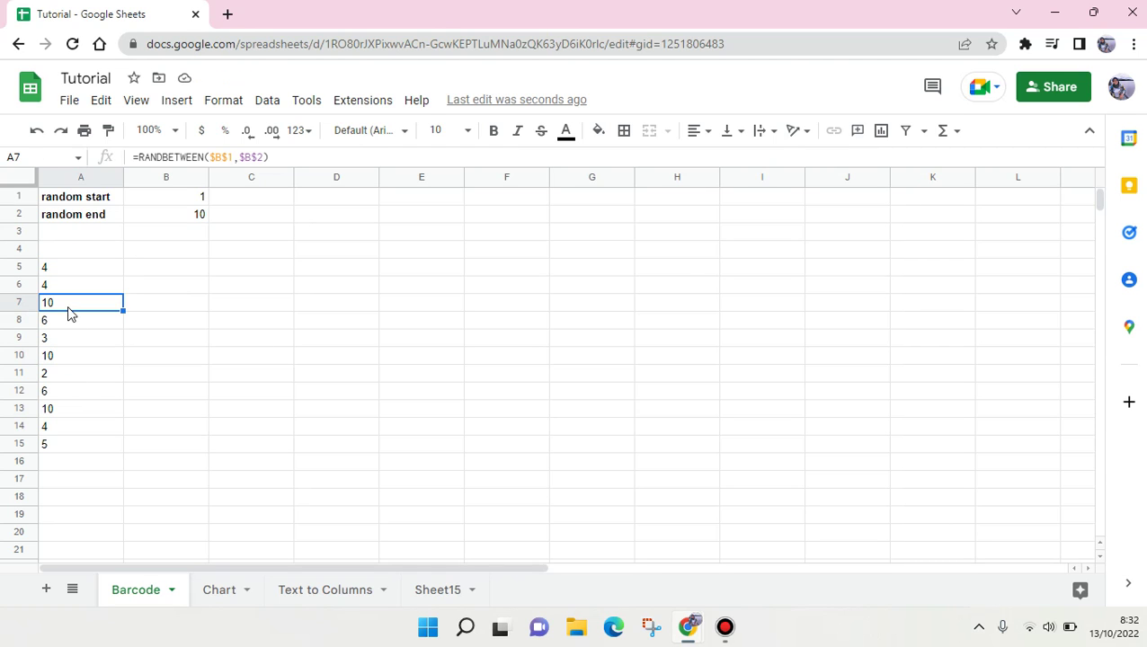
left_click(70, 358)
left_click(57, 409)
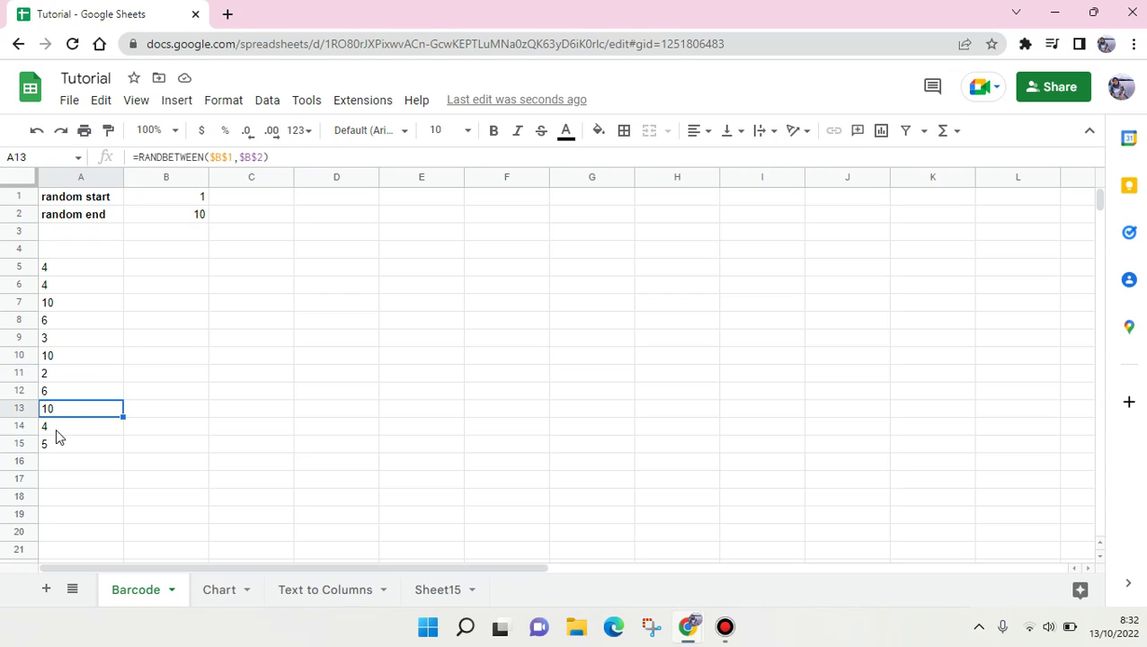
Point out the repeated 4s in column A and review the B1 and B2 bounds
left_click(56, 430)
left_click(69, 288)
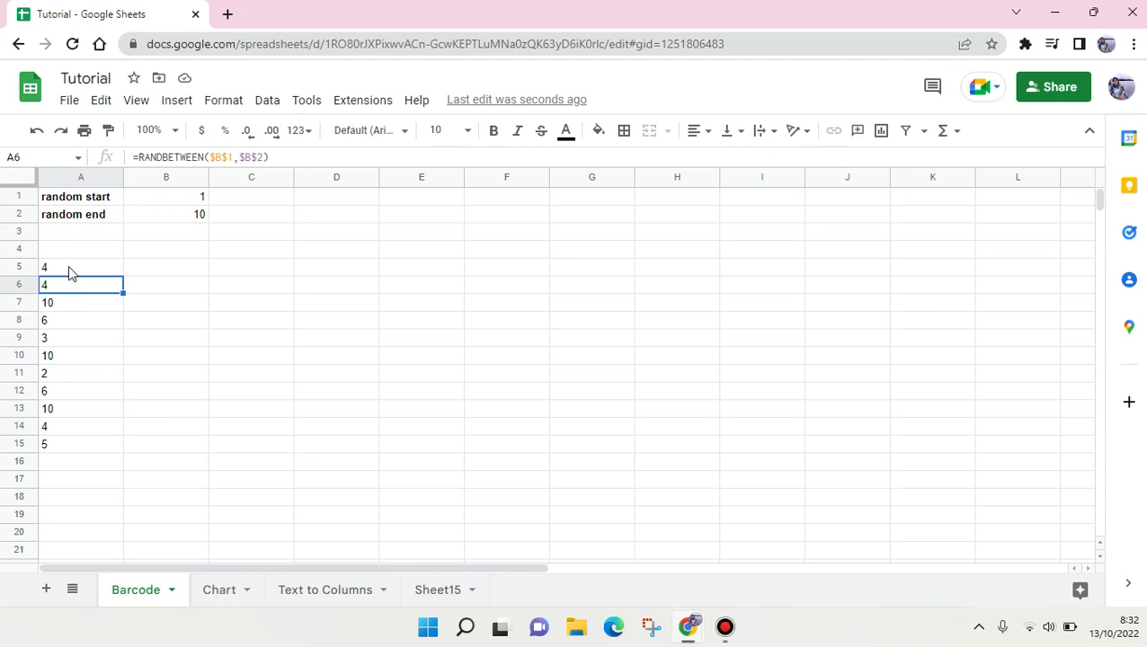
left_click(69, 266)
left_click(214, 267)
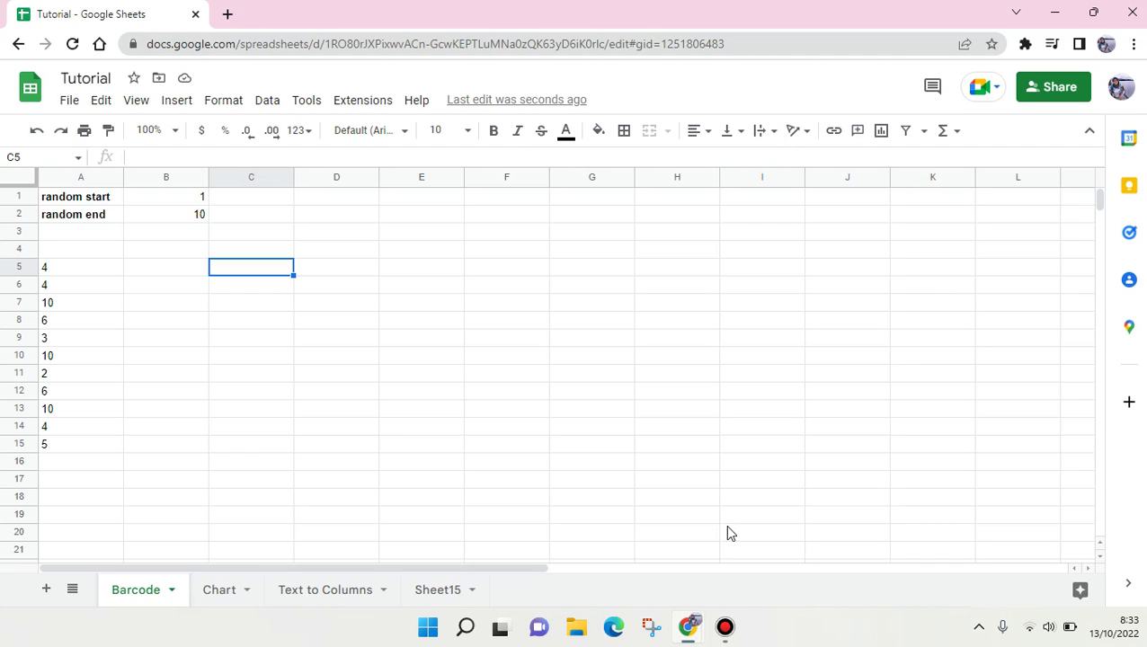
left_click(198, 200)
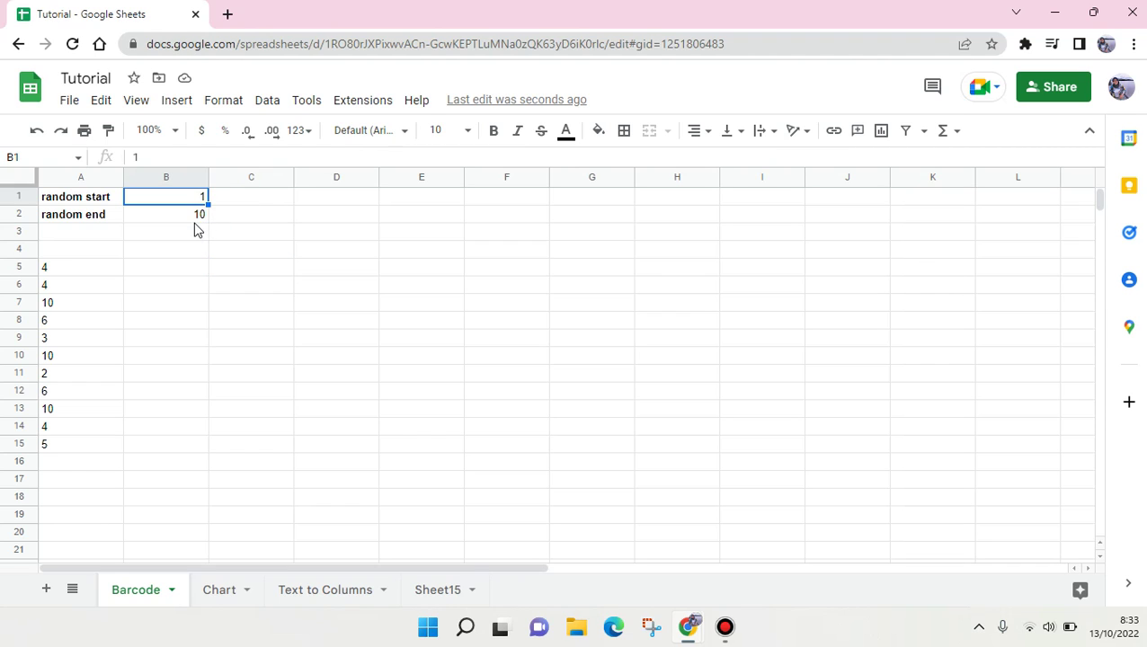
left_click(193, 218)
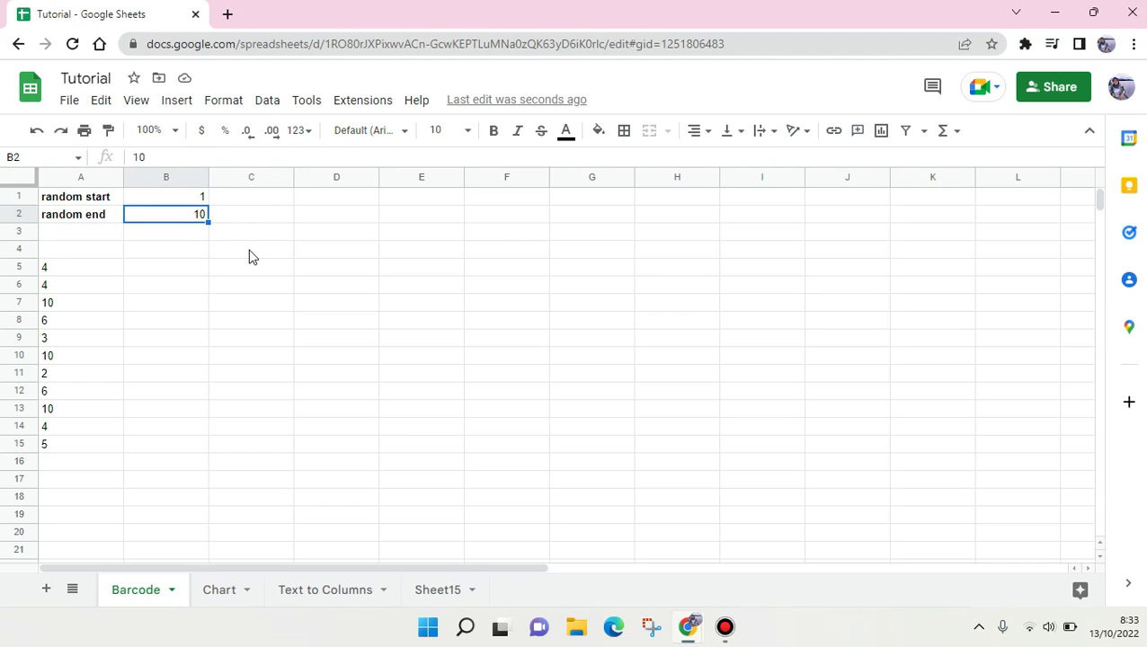
left_click(205, 267)
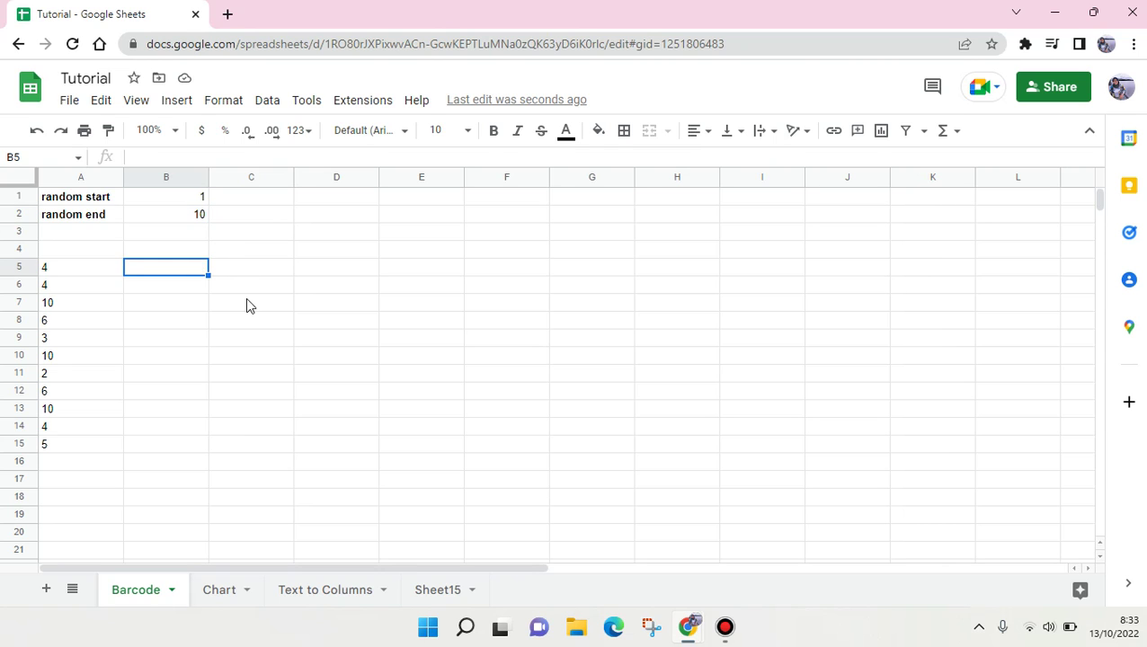
Enter =RAND() in cell C5
left_click(290, 273)
type("=")
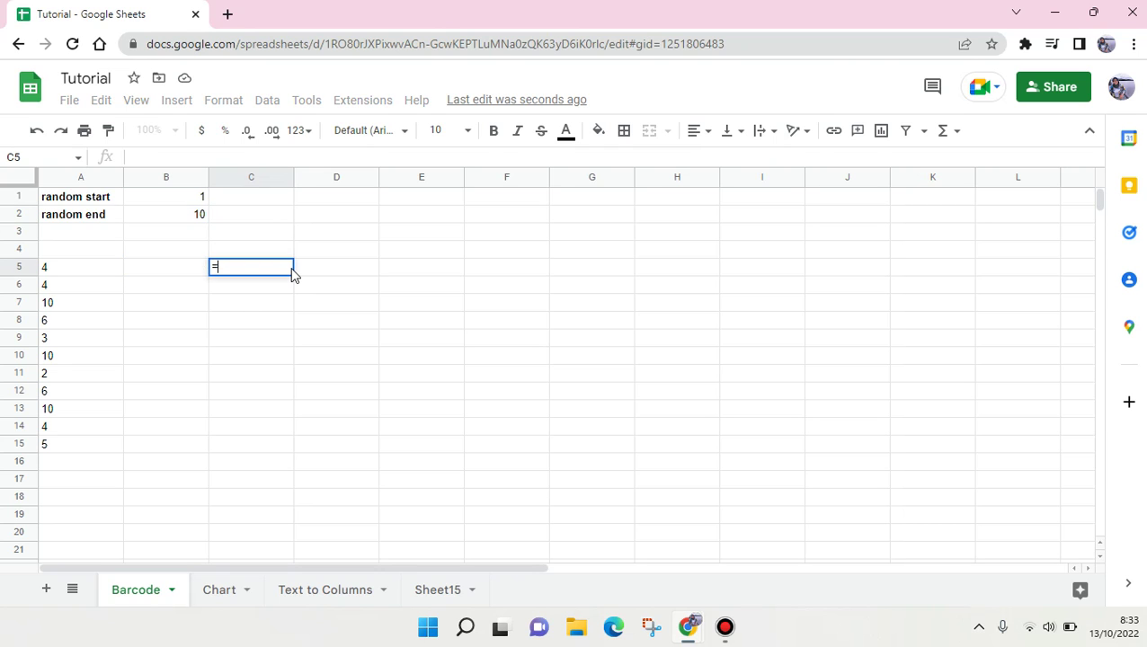
type("ran")
key("BackSpace")
key("BackSpace")
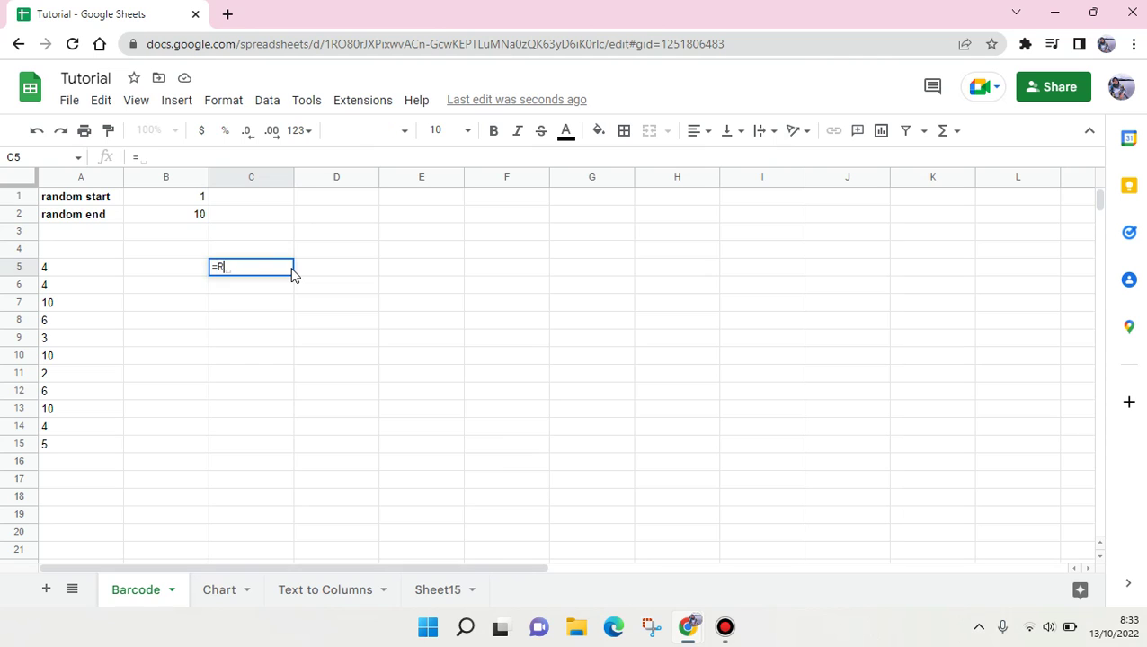
type("AND()")
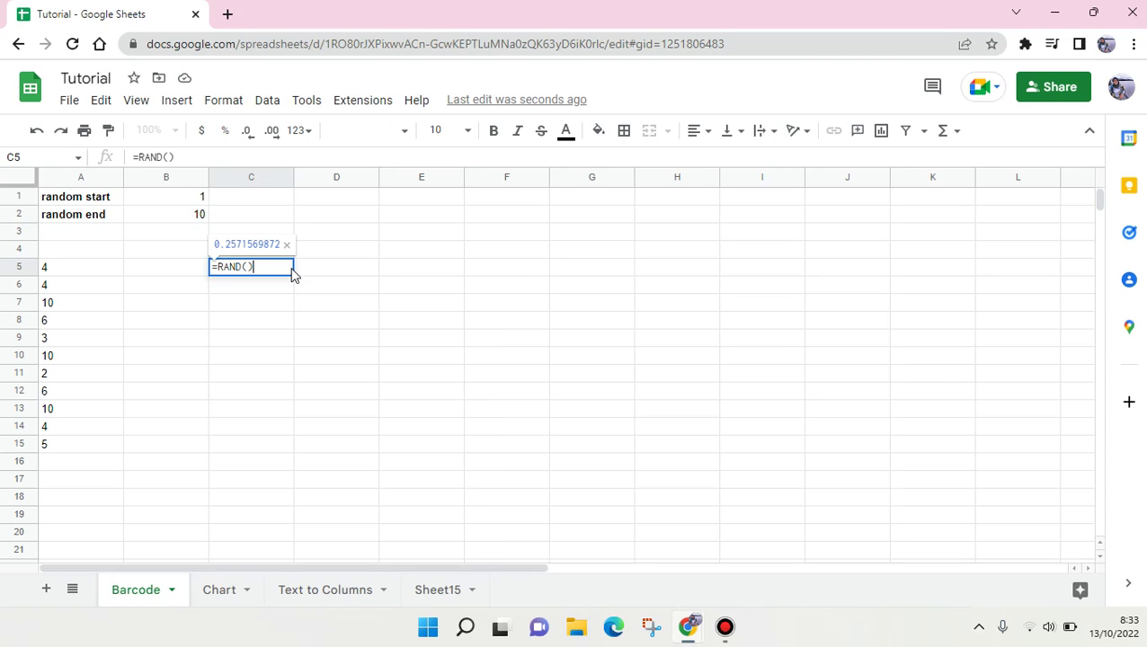
key("Return")
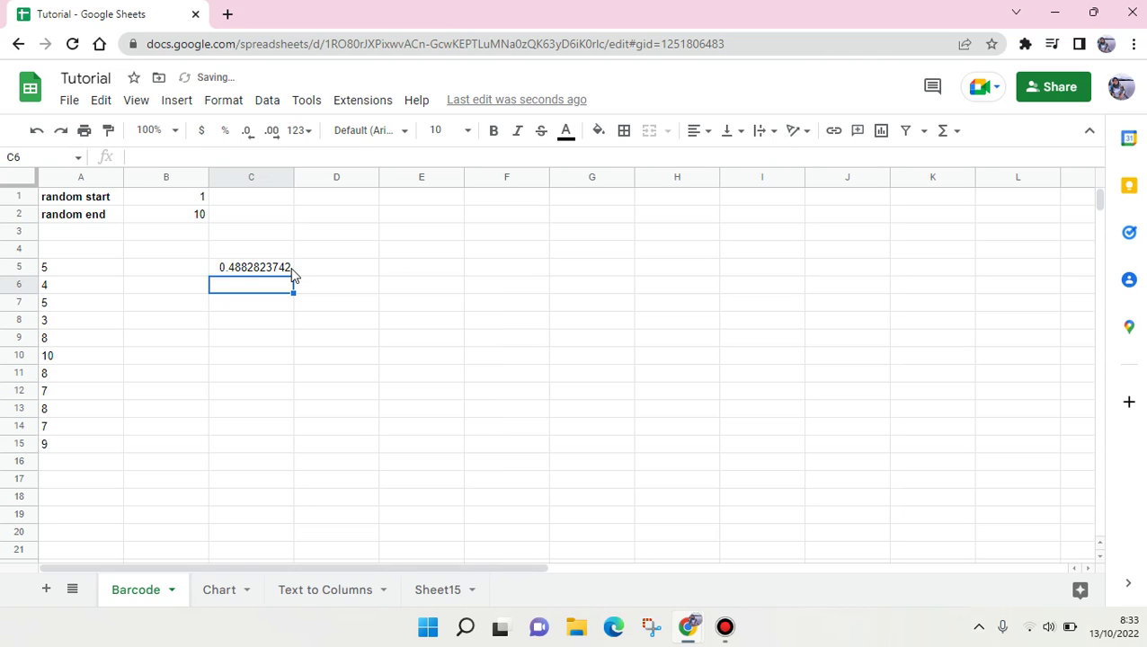
left_click(286, 274)
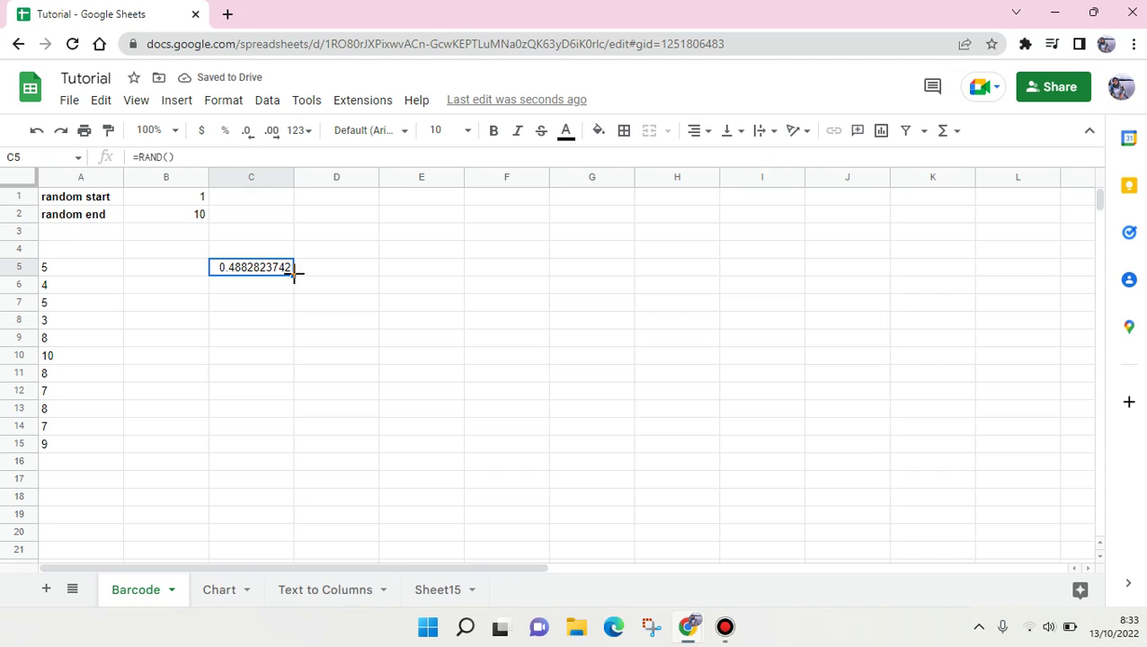
Copy the RAND formula down to C15, view its summary statistics, and select row 15
left_click_drag(294, 274, 268, 418)
left_click_drag(267, 418, 281, 451)
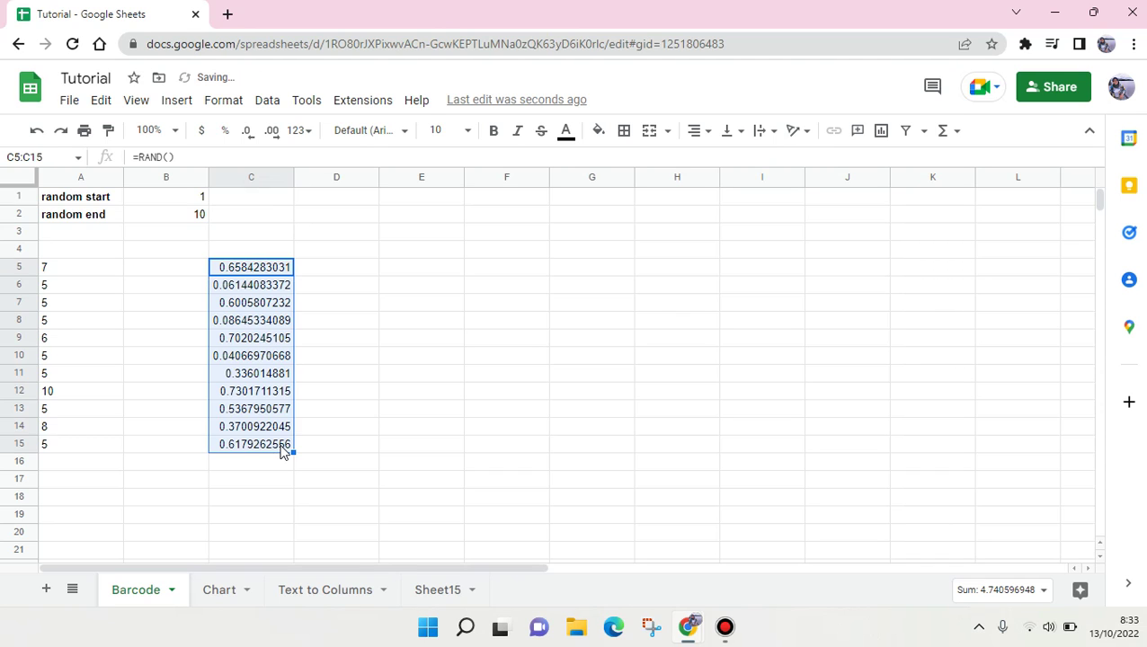
left_click(1000, 593)
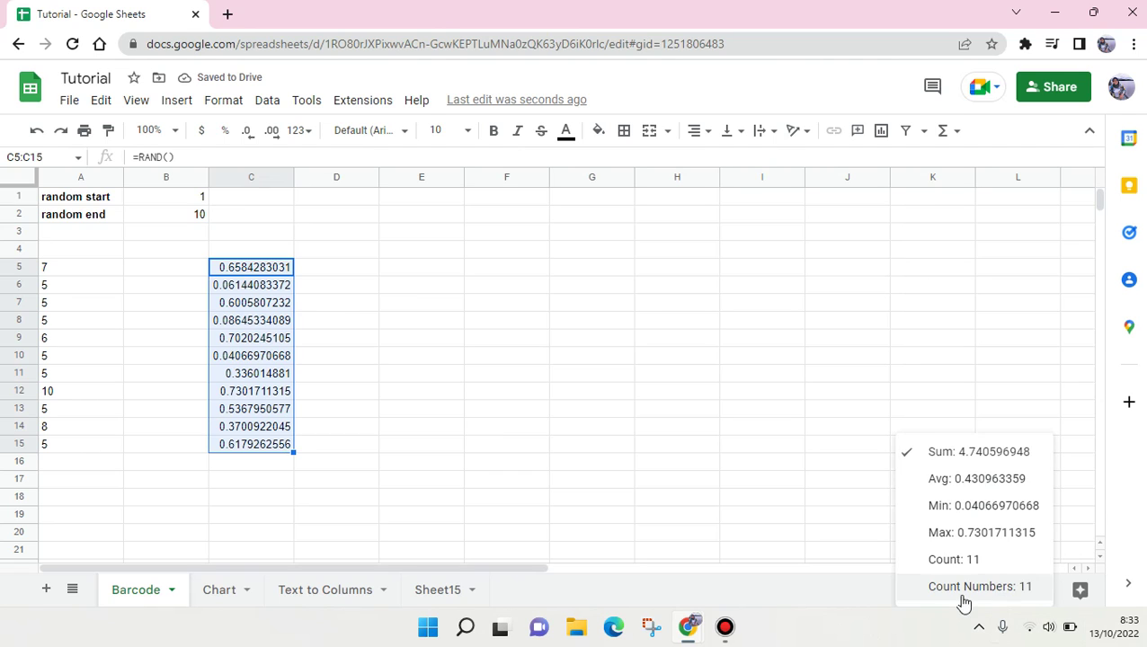
left_click(257, 446)
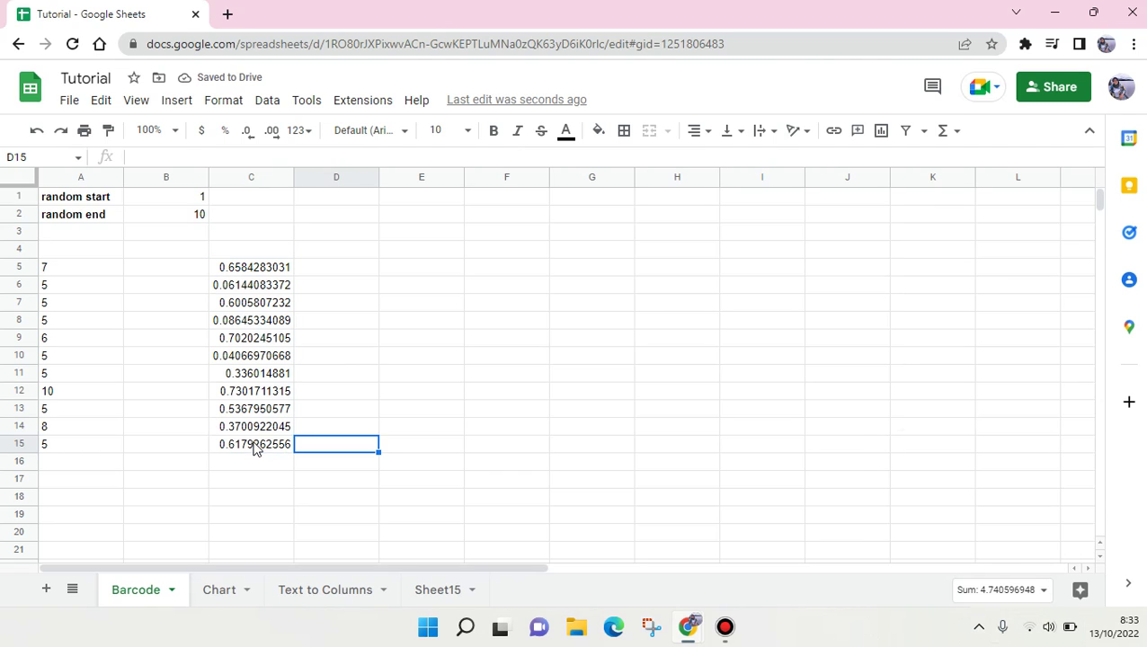
left_click(3, 440)
key("Delete")
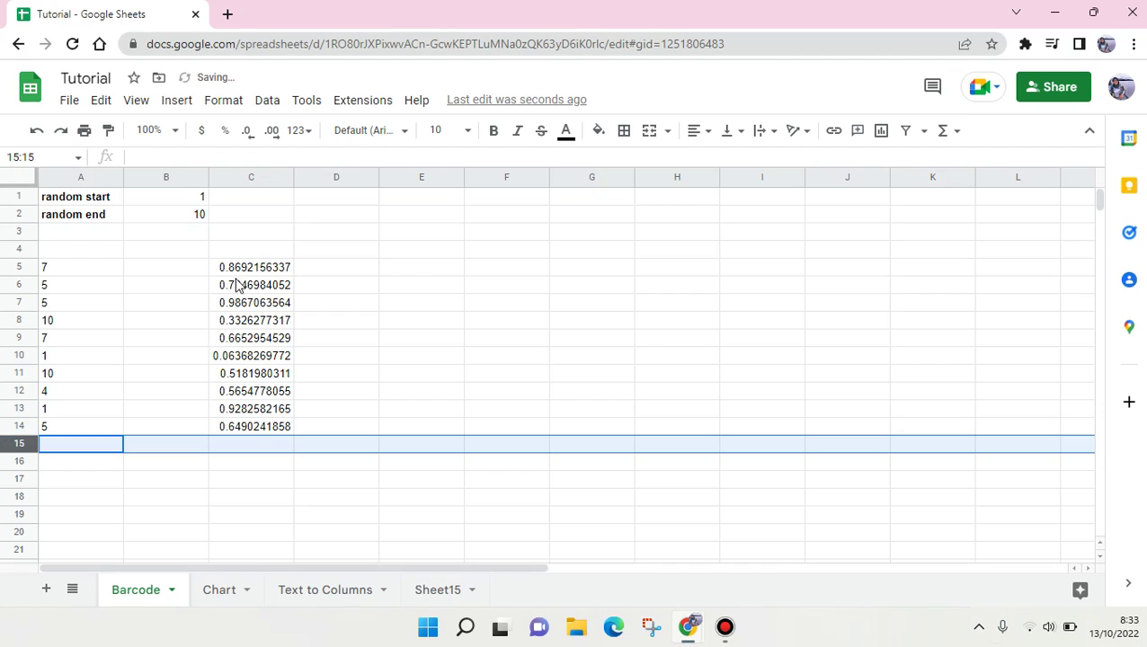
left_click_drag(248, 269, 261, 430)
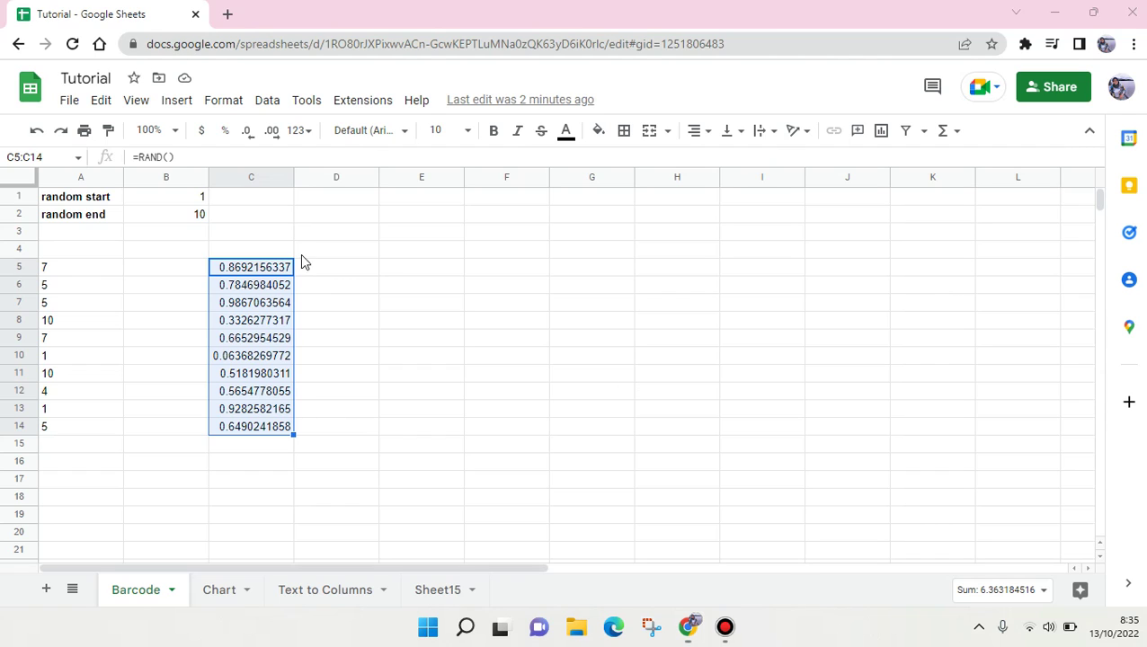
left_click(344, 275)
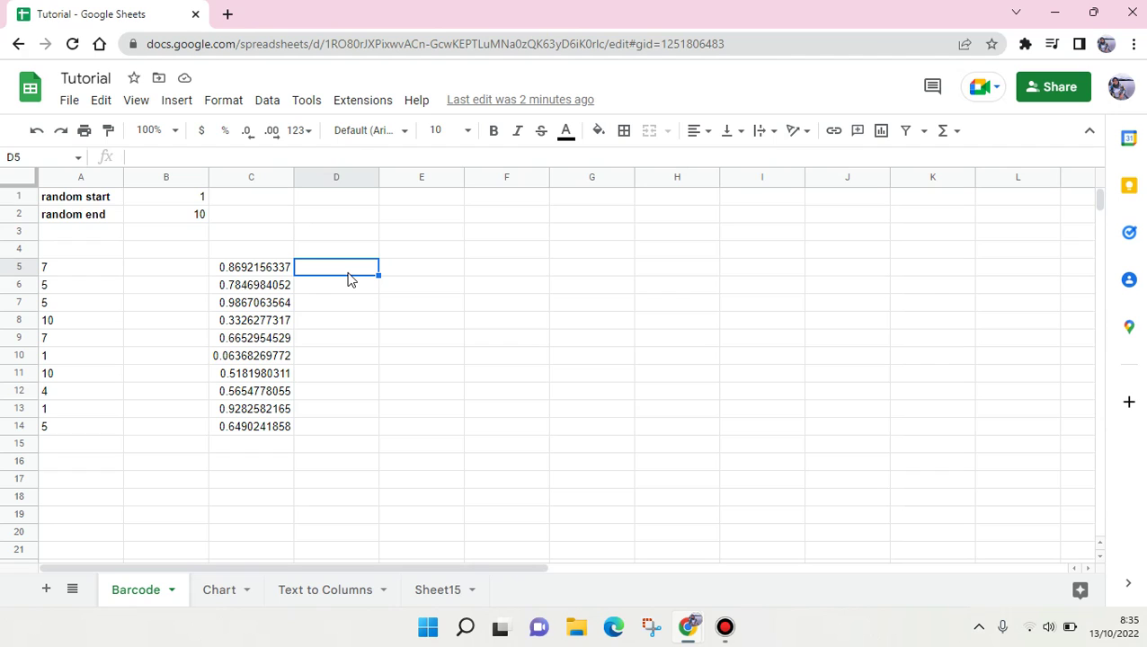
Type =SEQUENCE(B2,1,B1,1) in D5, with B2 as the row count and B1 as the start
type("=")
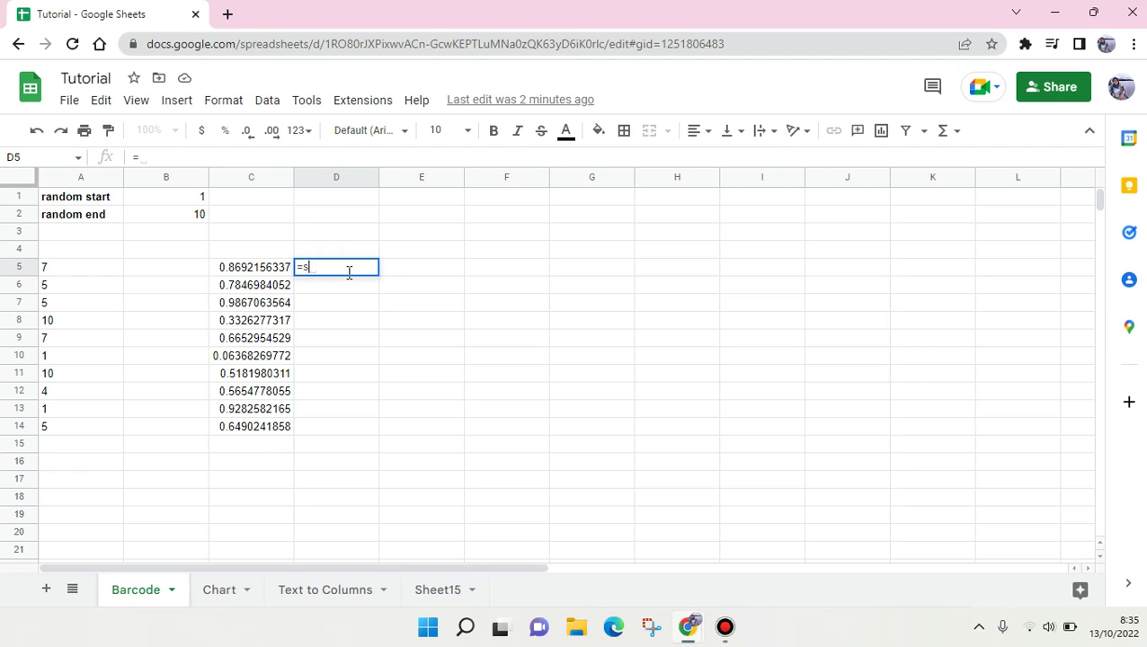
type("sequ")
key("Tab")
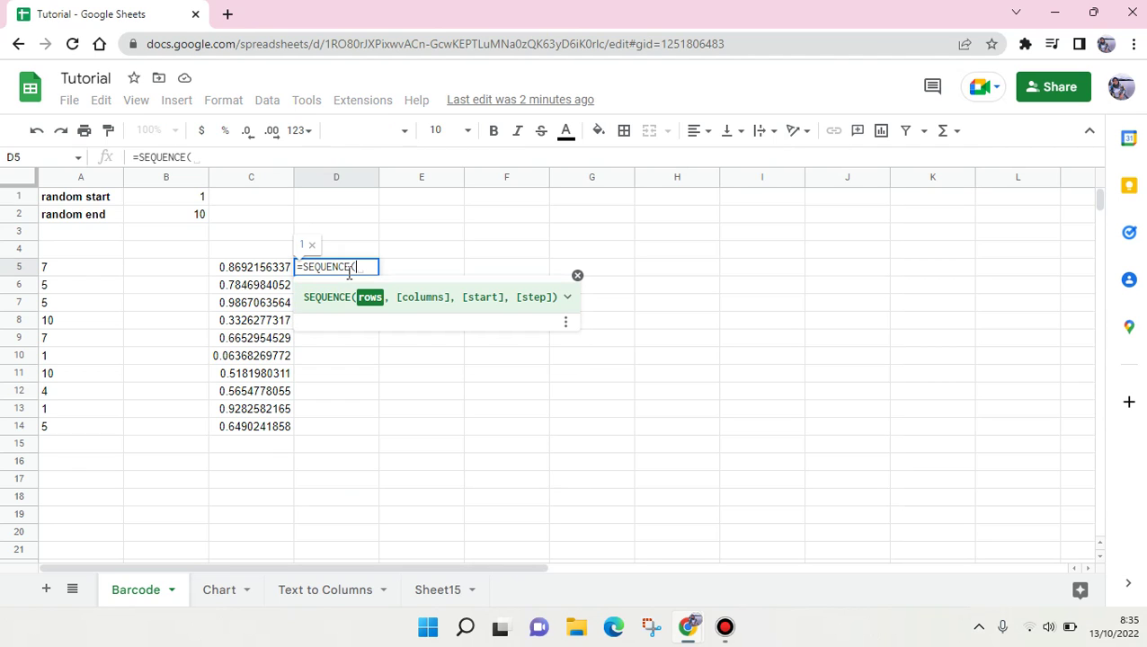
left_click(177, 217)
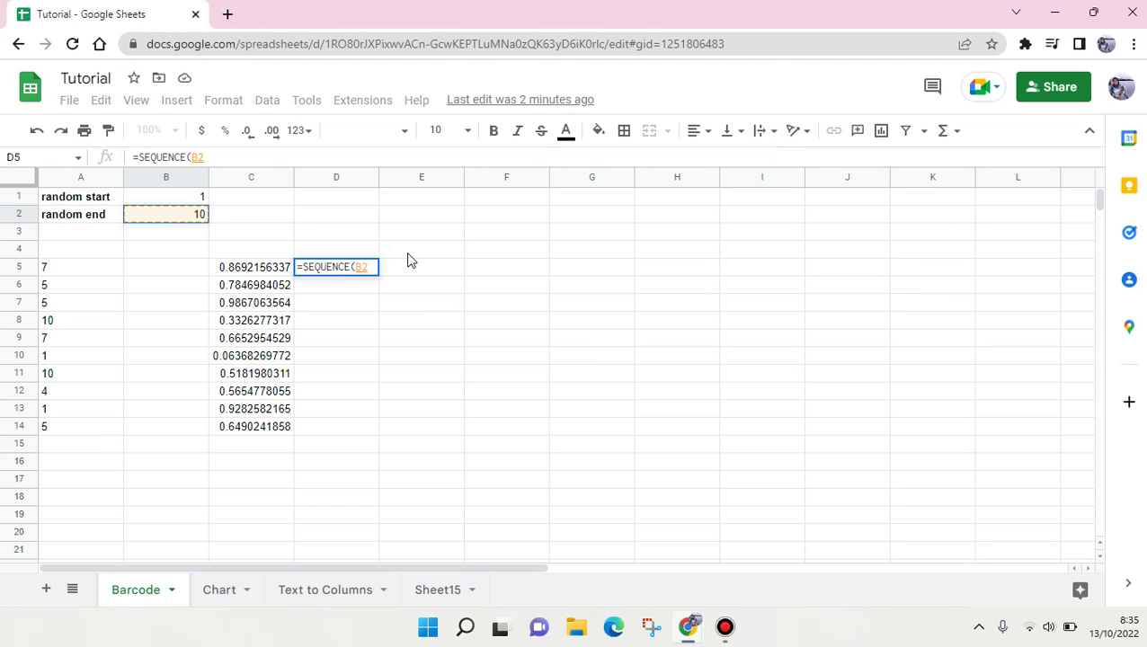
type(",")
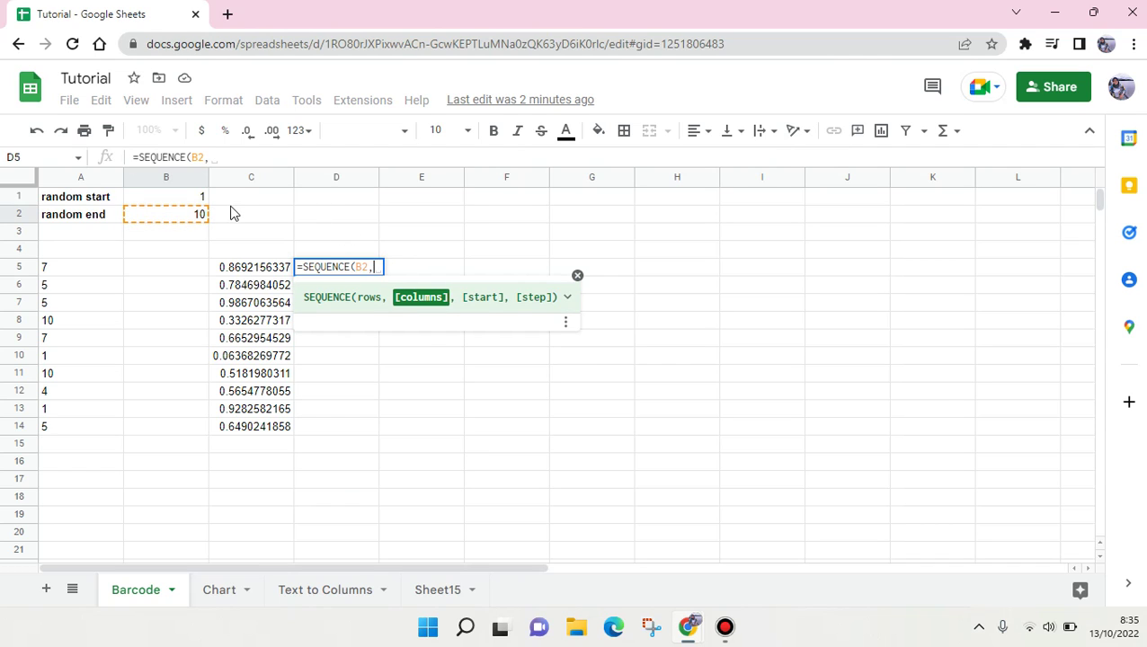
type("1")
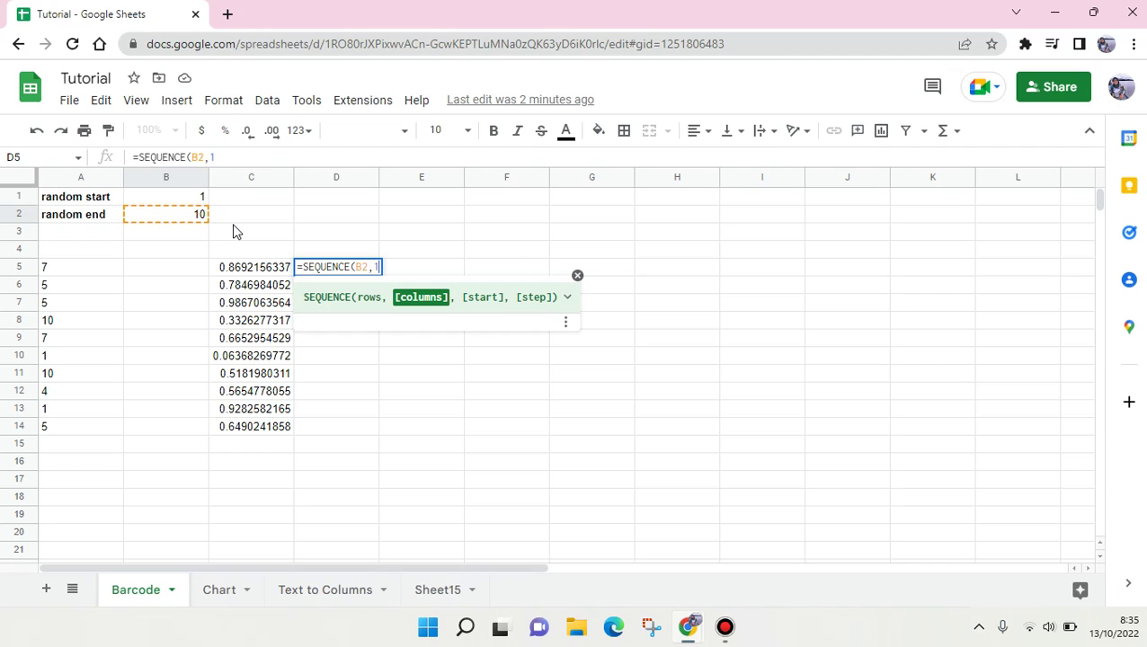
type(",")
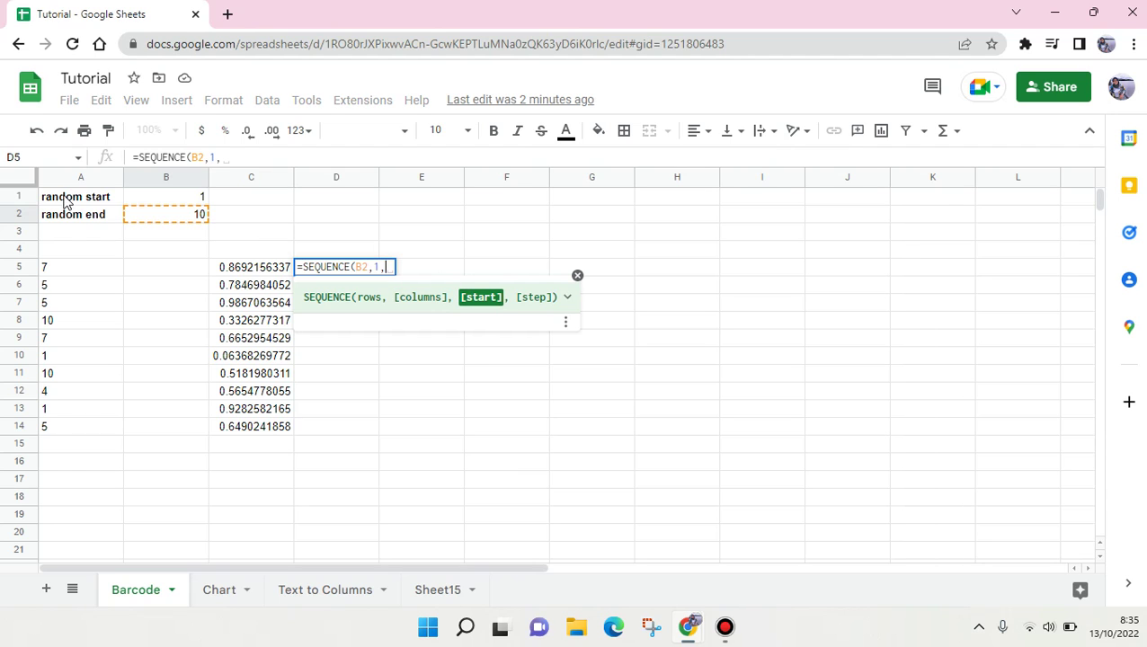
left_click(159, 198)
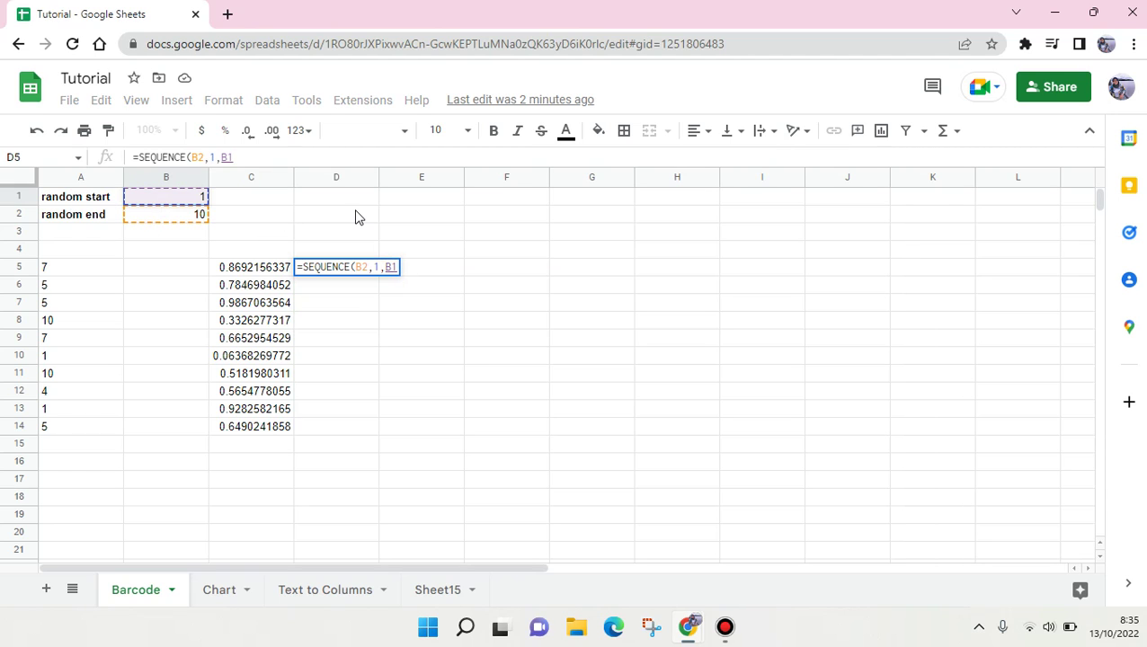
type(",")
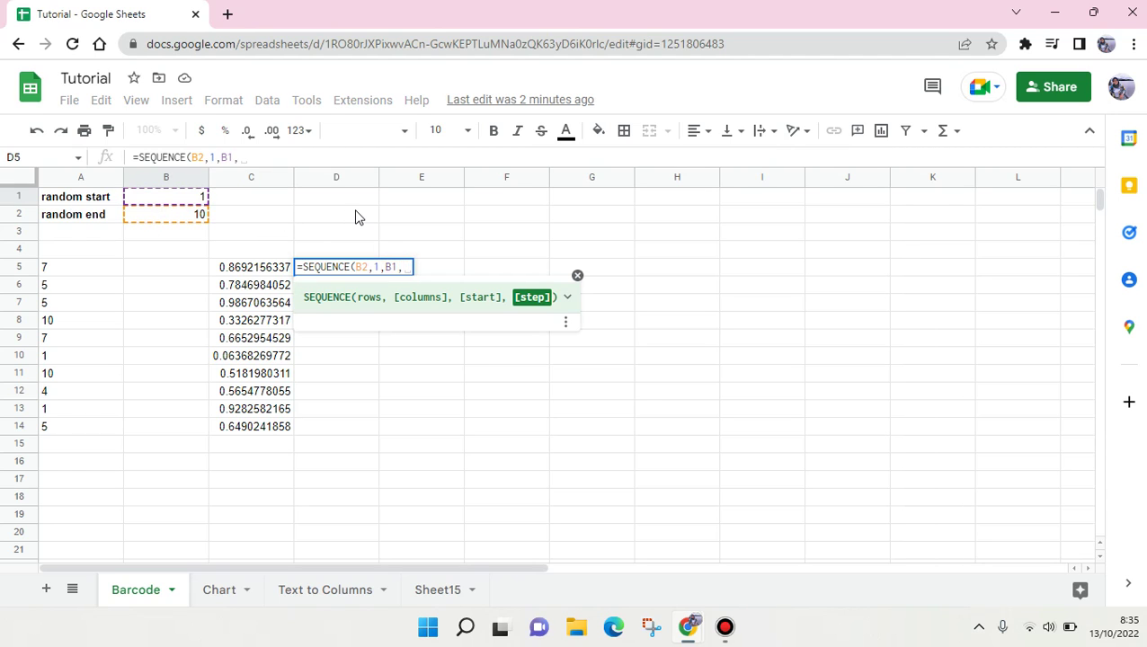
type("1")
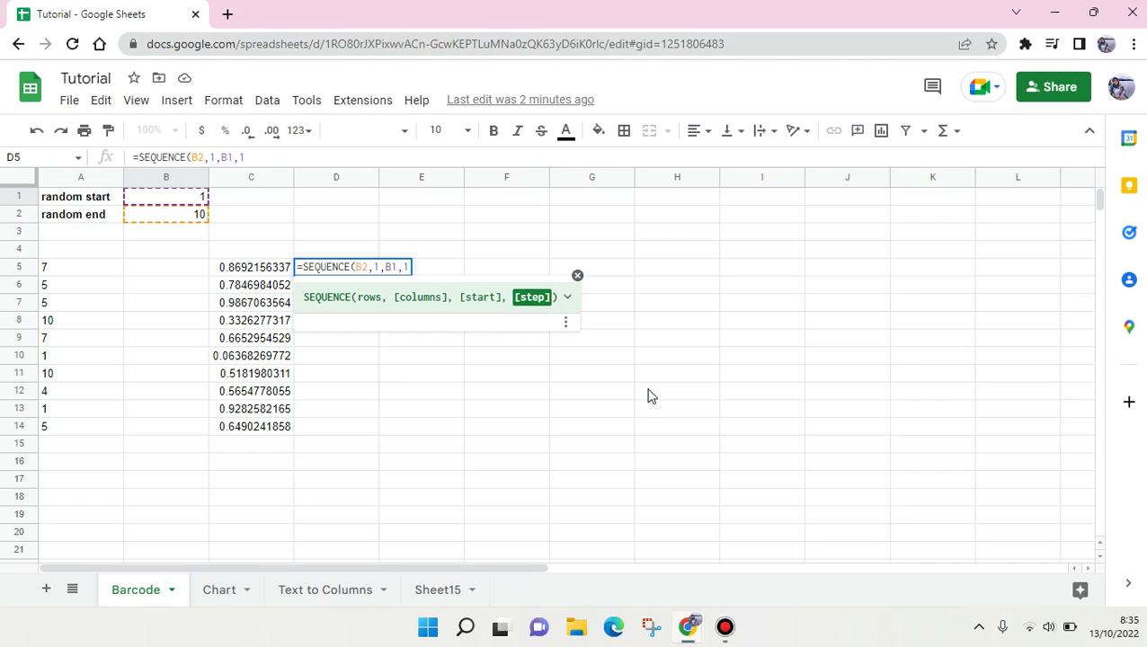
type(")")
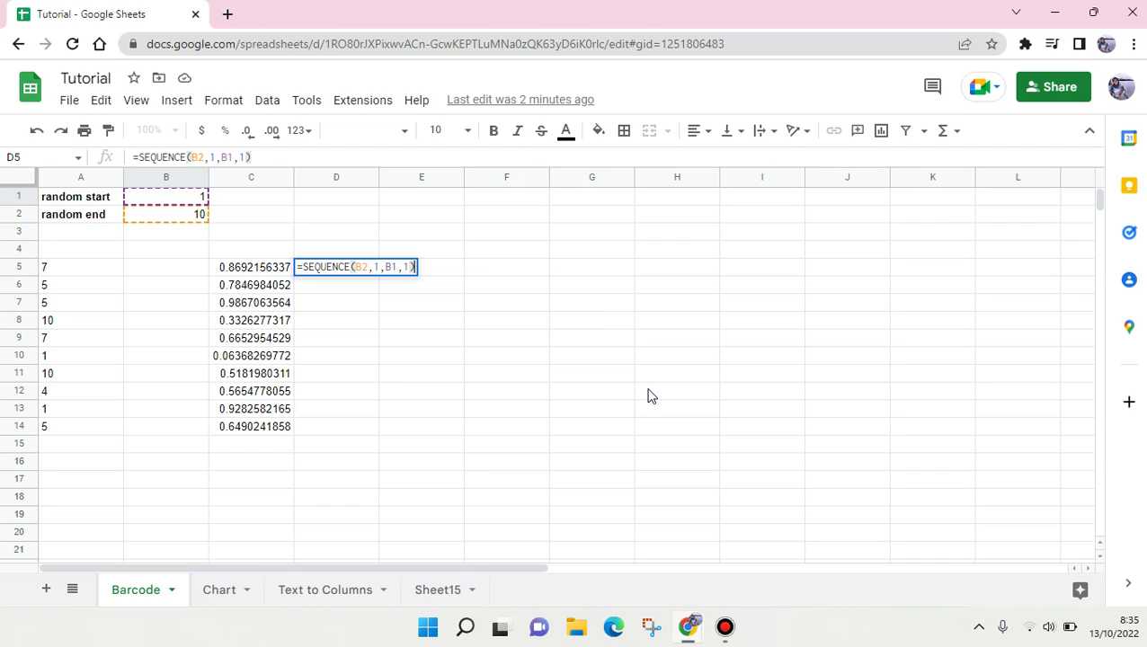
key("Return")
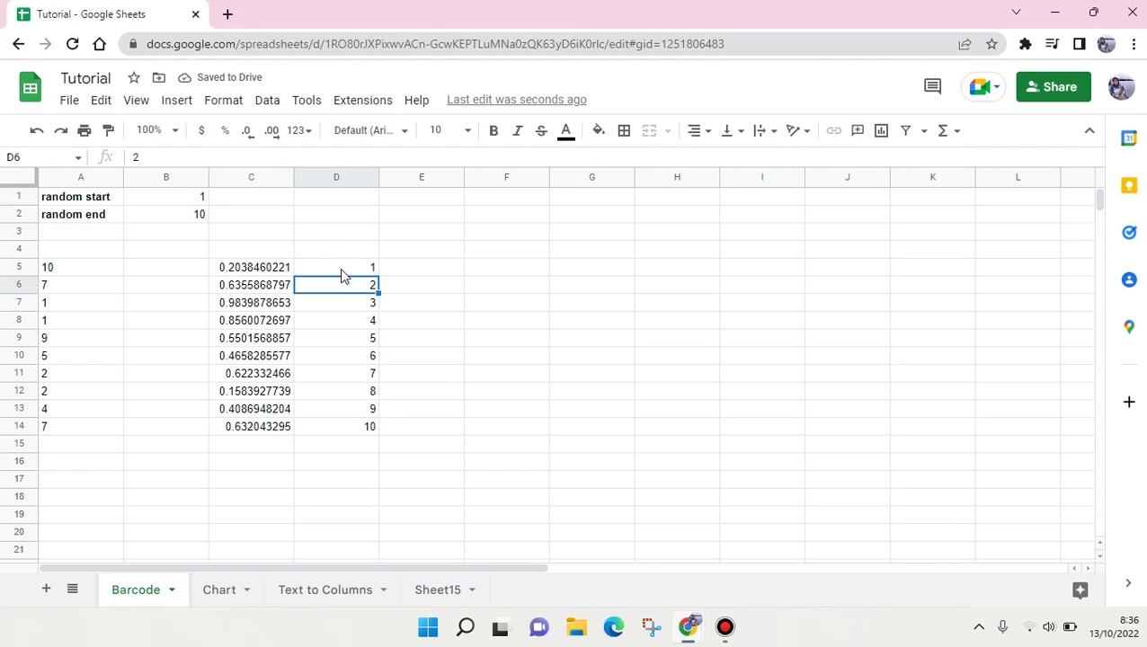
left_click_drag(340, 268, 342, 391)
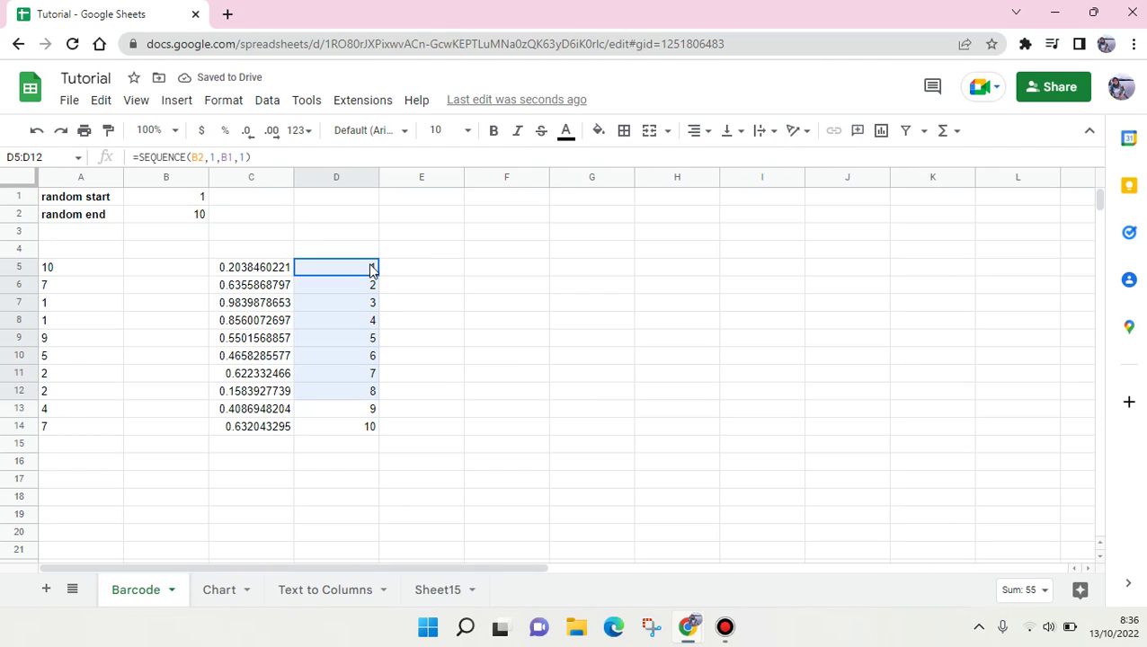
left_click(187, 201)
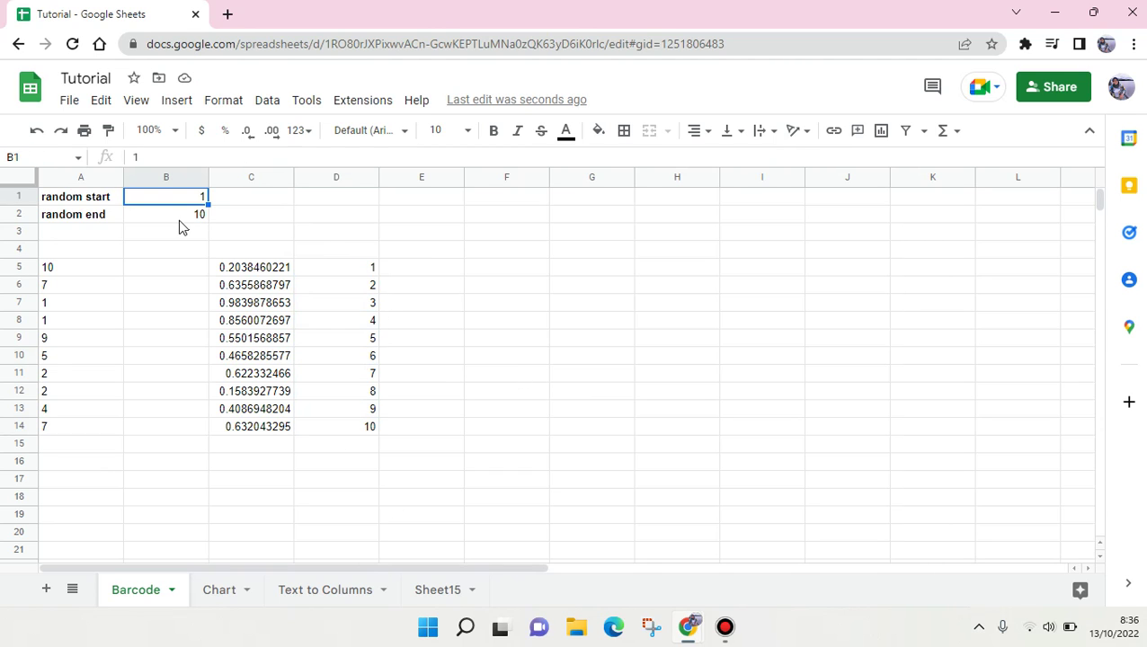
key("Down")
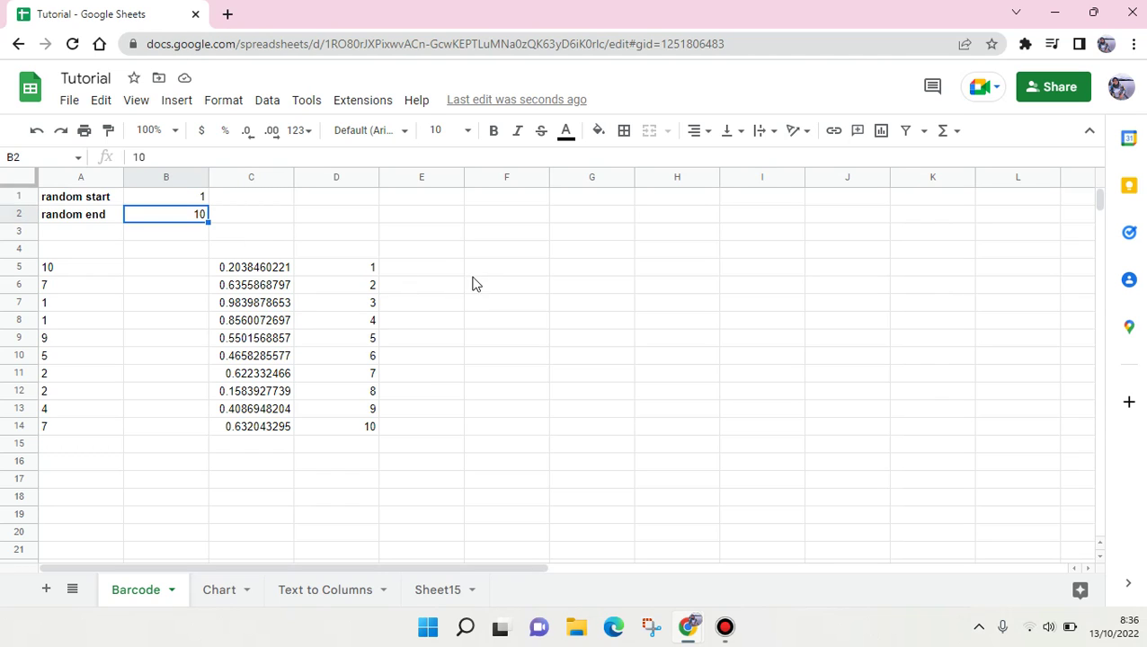
left_click(470, 275)
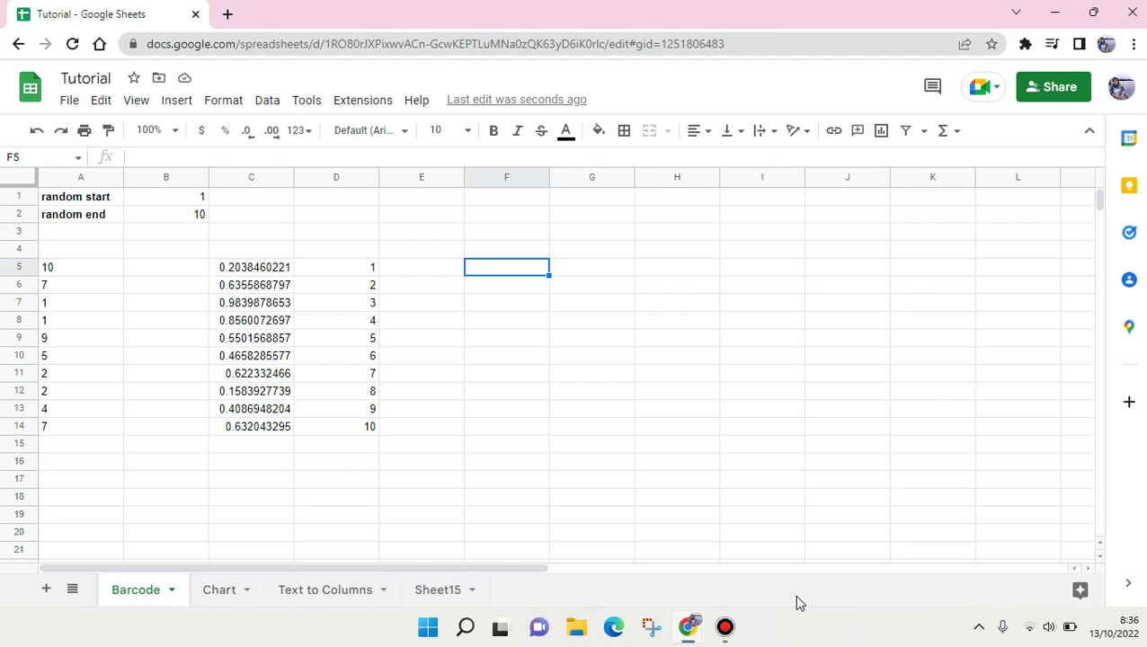
Type =SORT(D5:D14,C5:C14,1) in F5 to sort the sequence by the random values
key("Down")
key("Down")
key("Right")
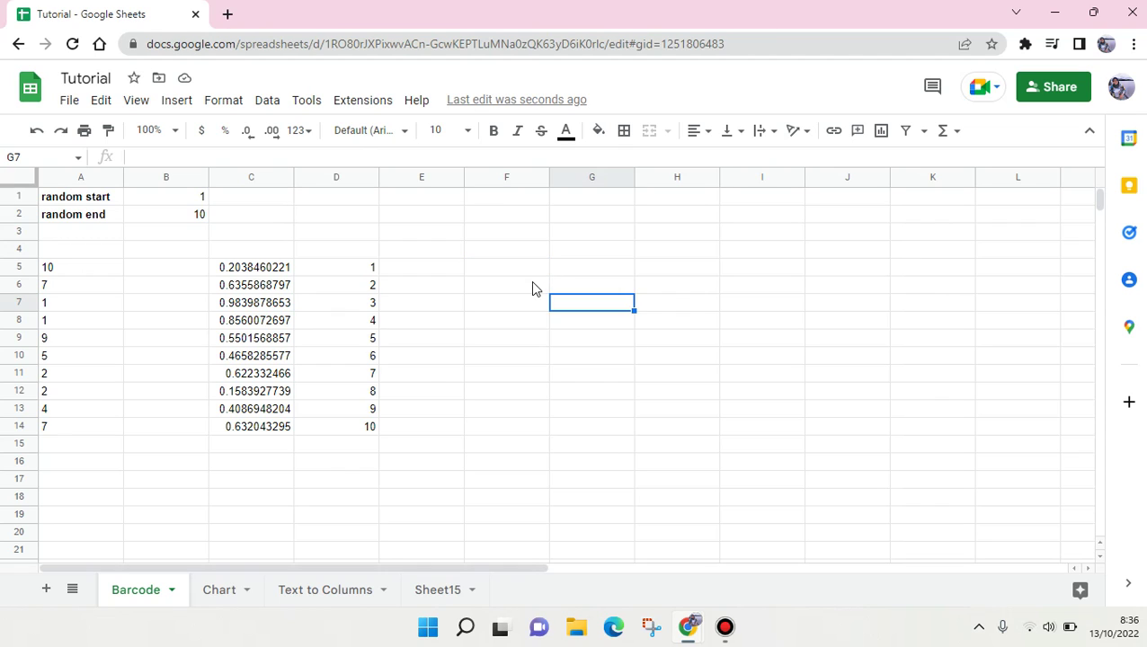
left_click(535, 288)
left_click(531, 267)
type("=")
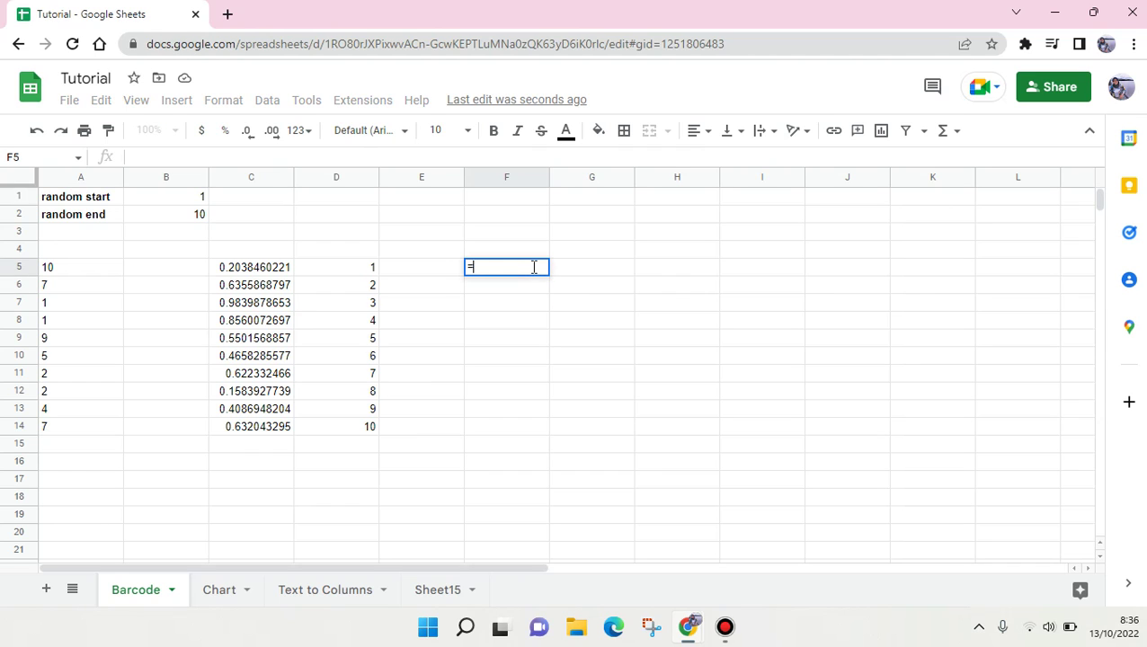
type("SORT")
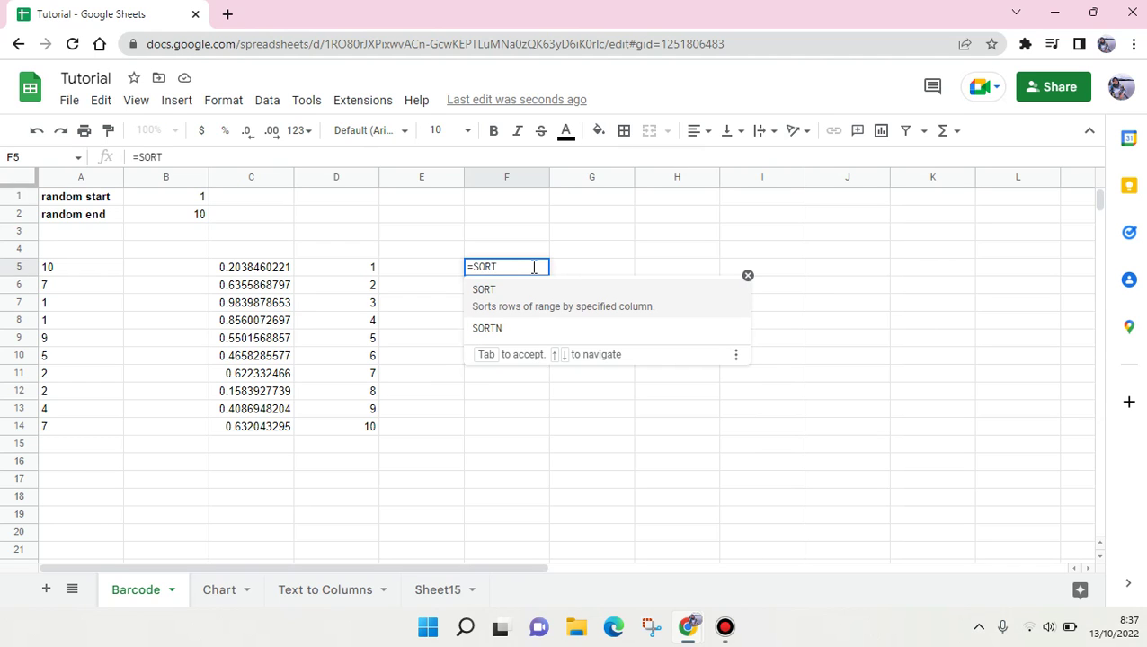
type("(")
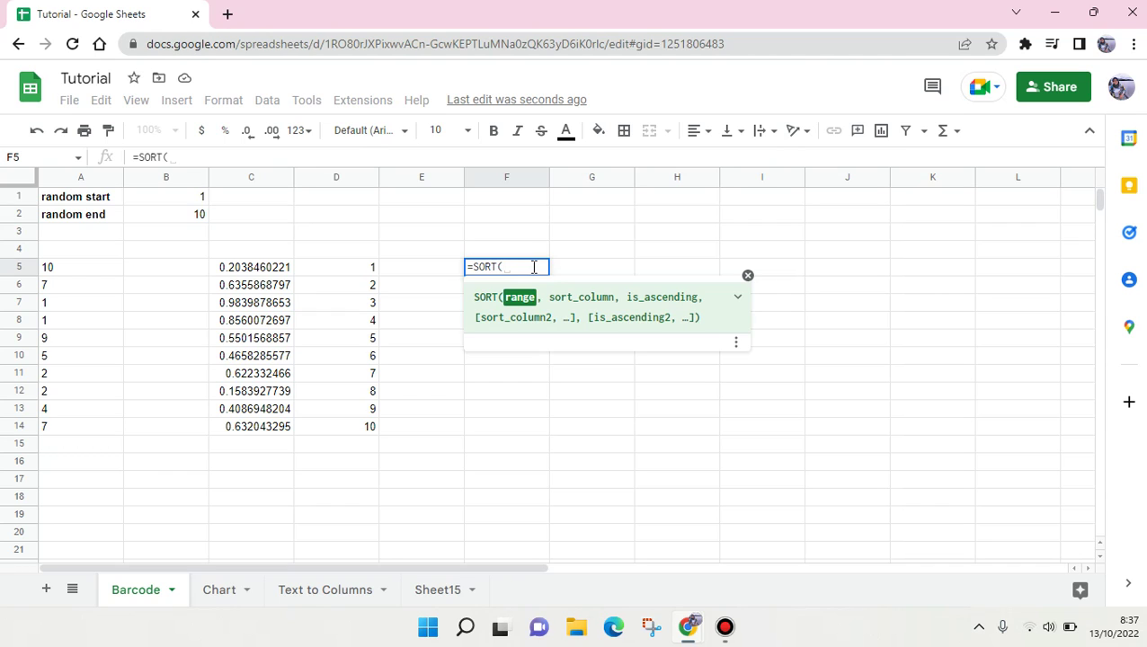
left_click_drag(328, 270, 337, 320)
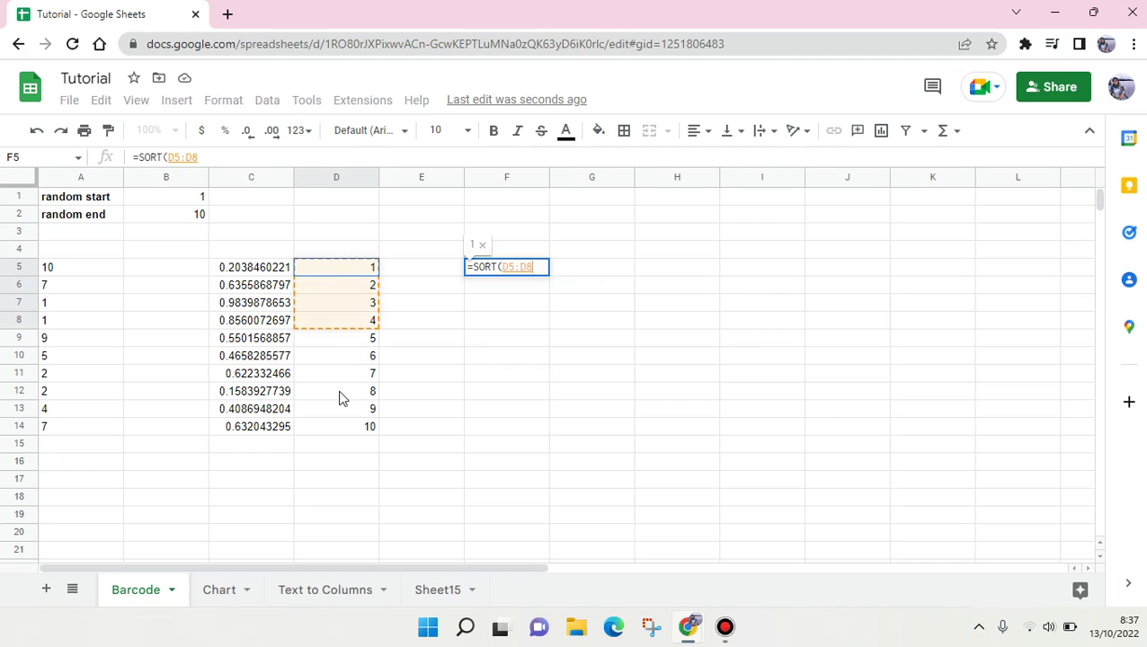
left_click_drag(342, 398, 339, 440)
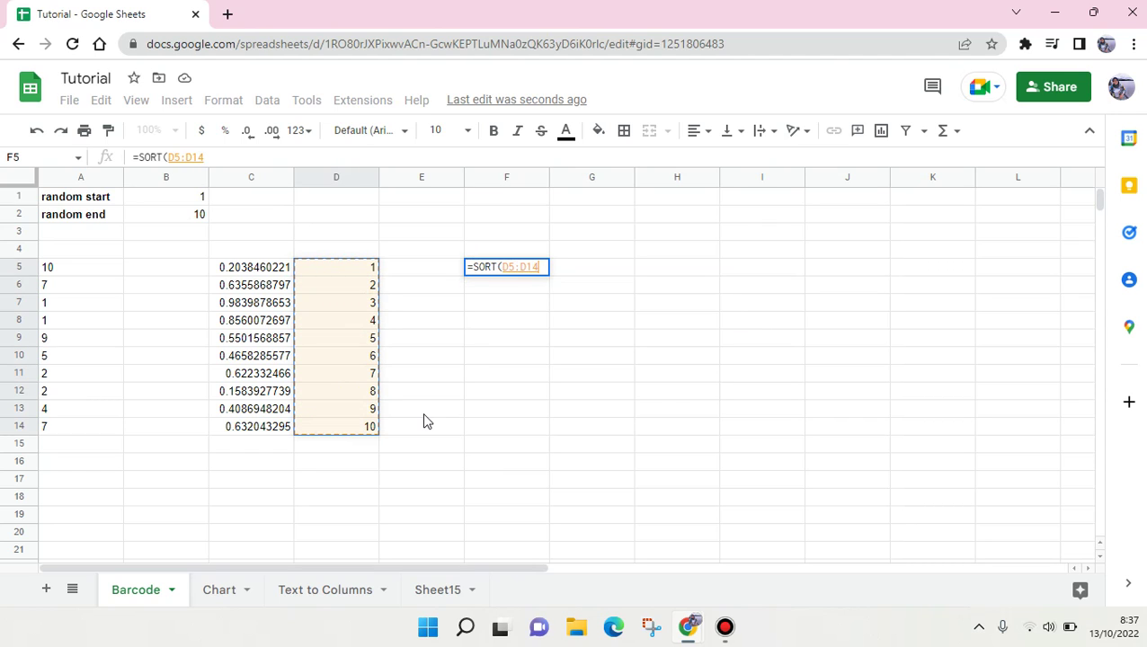
type(",")
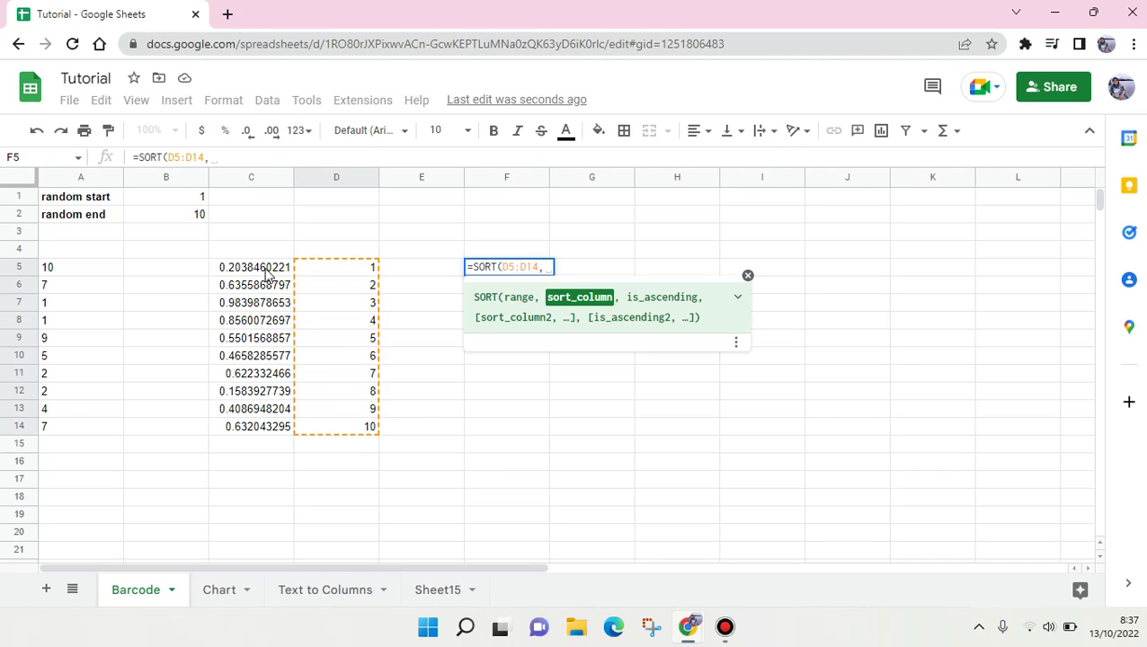
left_click_drag(266, 274, 274, 437)
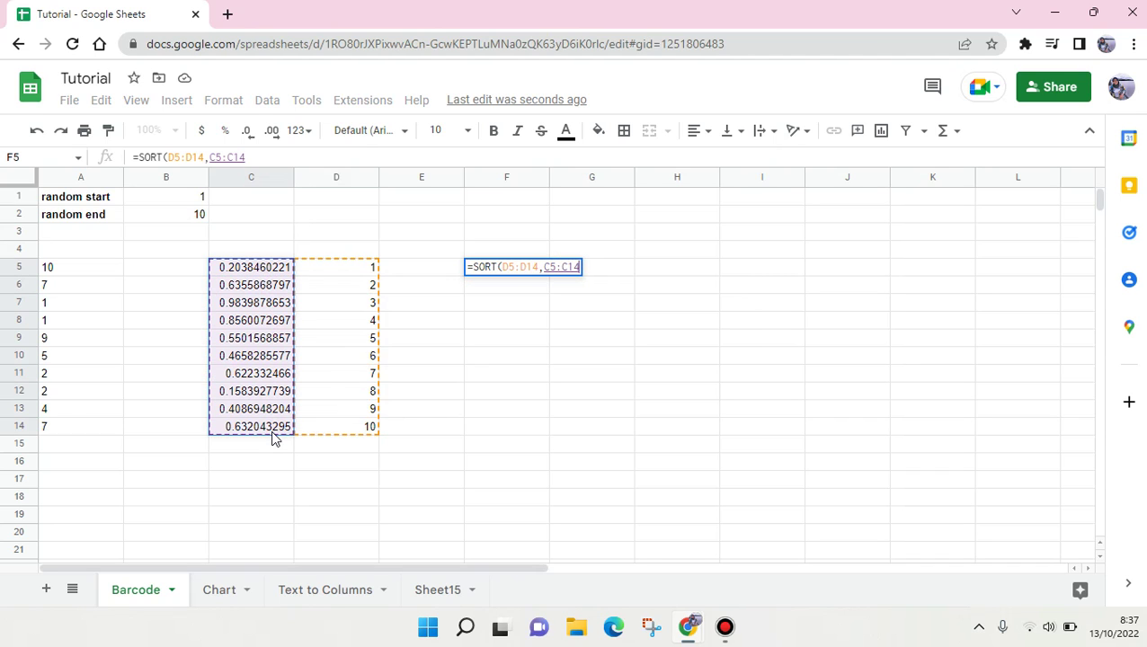
type(",")
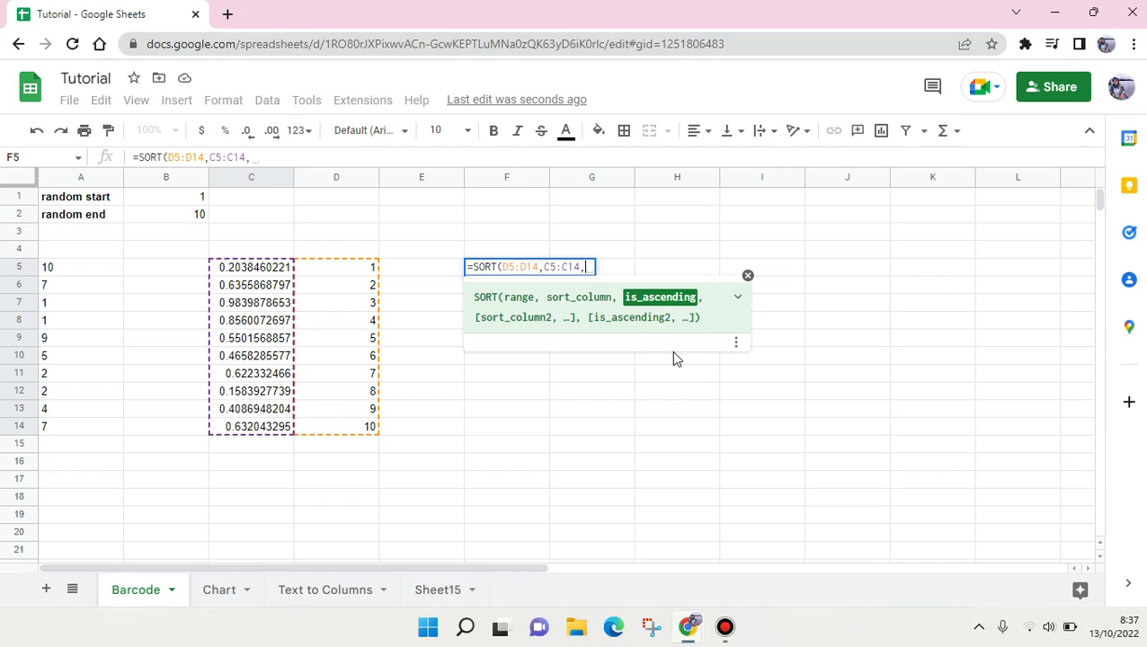
type("1")
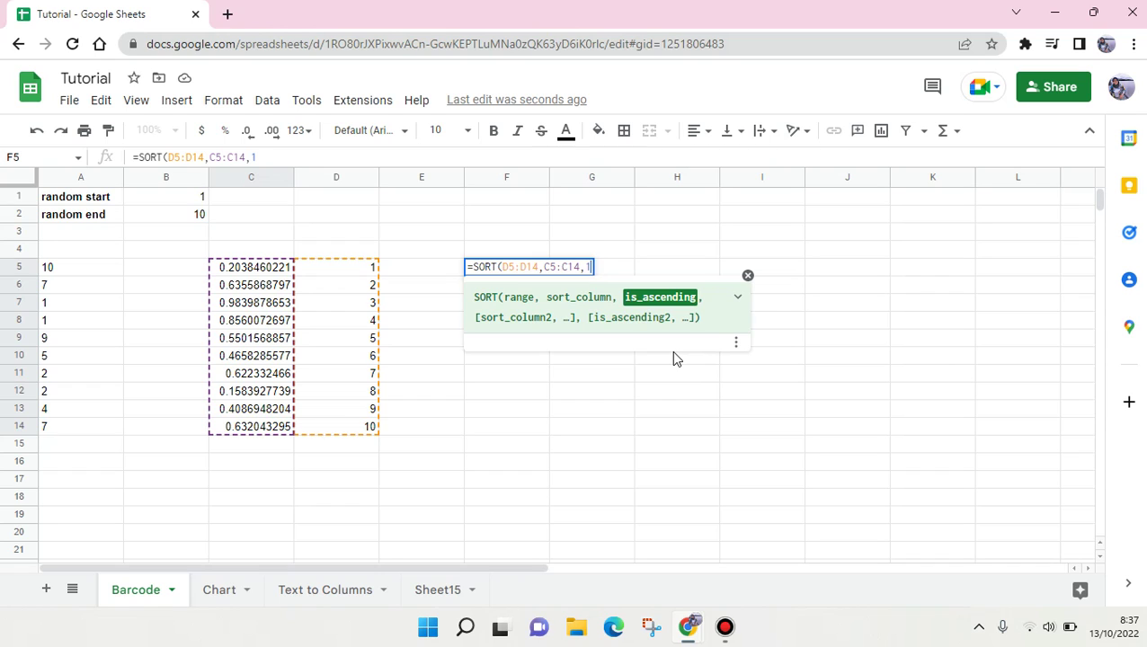
type(")")
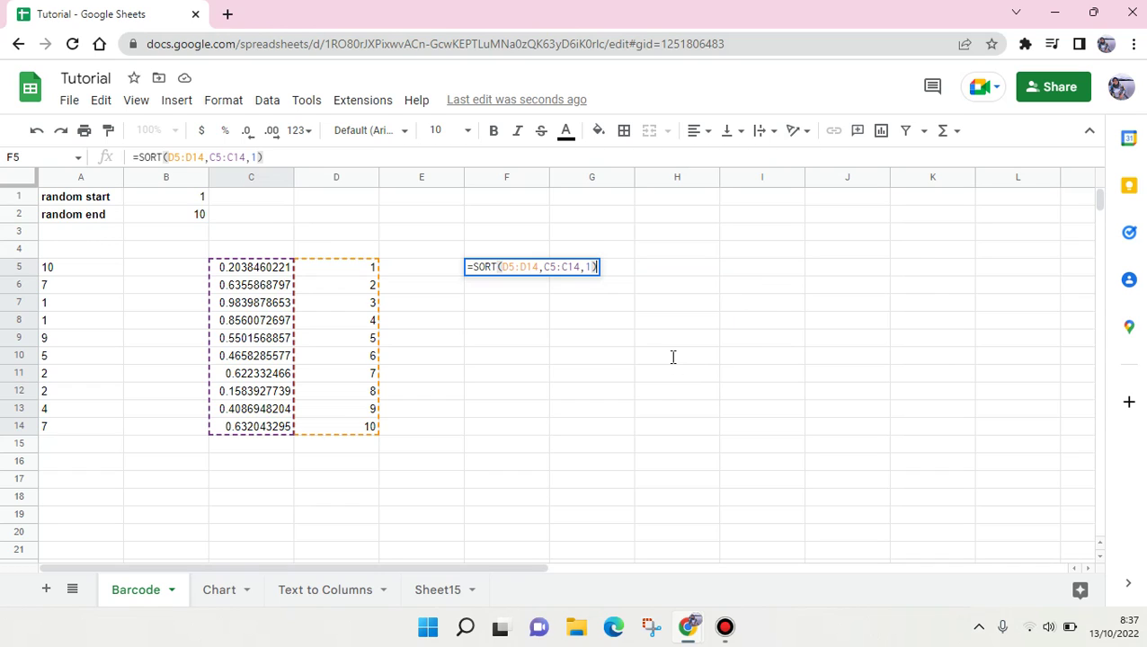
Commit the SORT formula, then compare the F5:F14 sum of 55 with the A5:A14 sum of 59
double_click(675, 356)
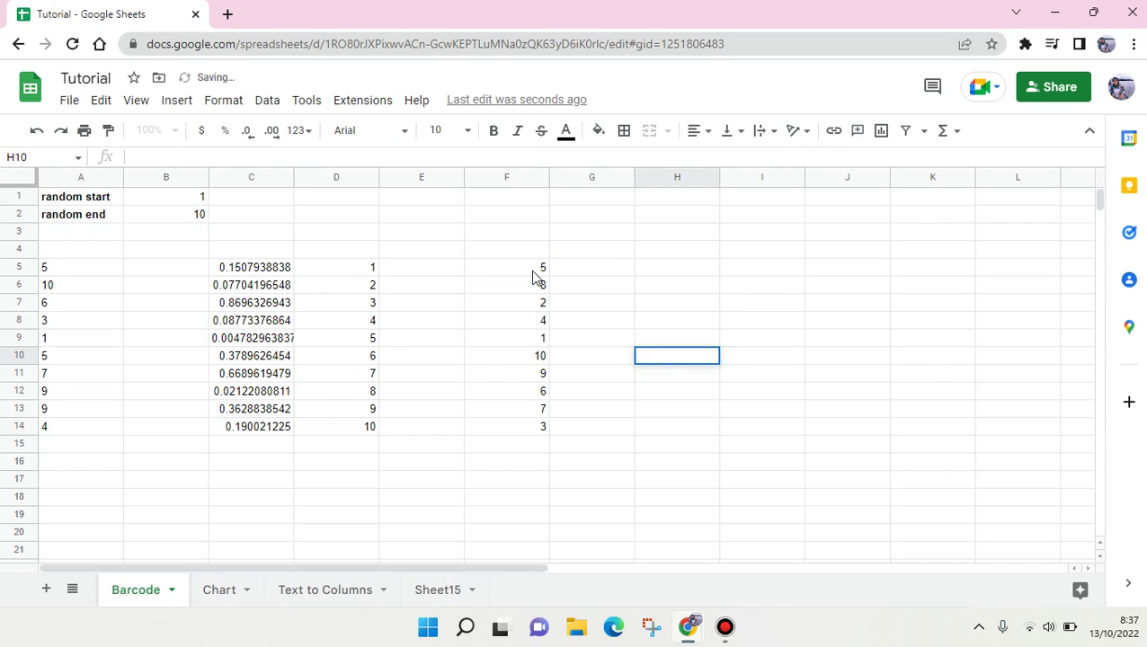
left_click_drag(530, 269, 516, 435)
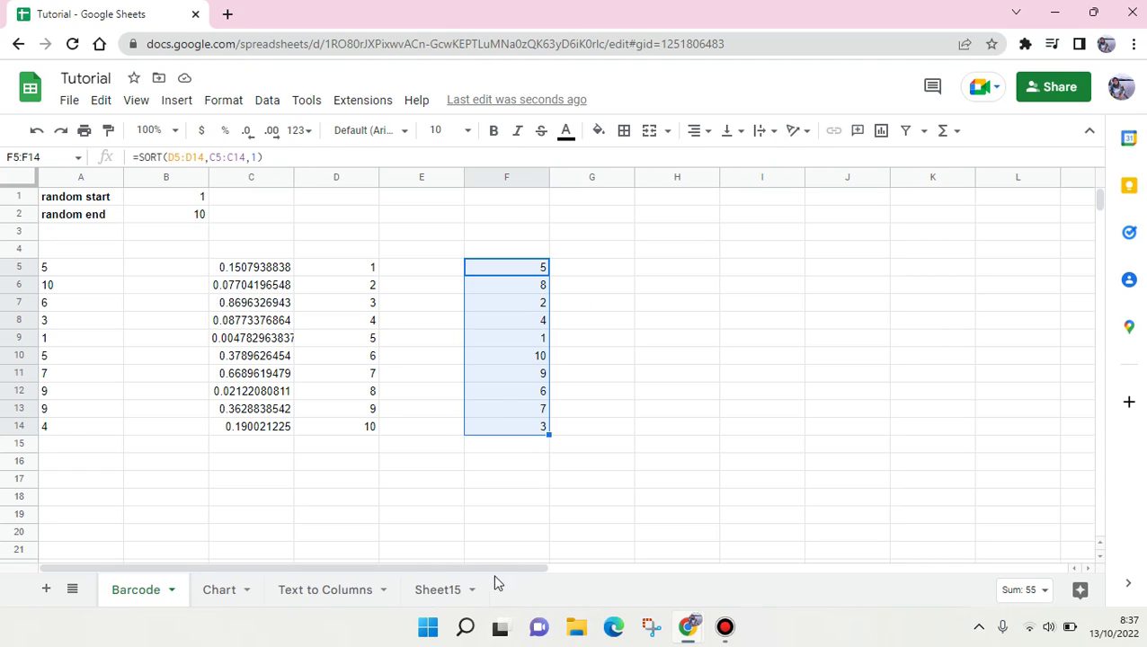
left_click(531, 357)
left_click(54, 270)
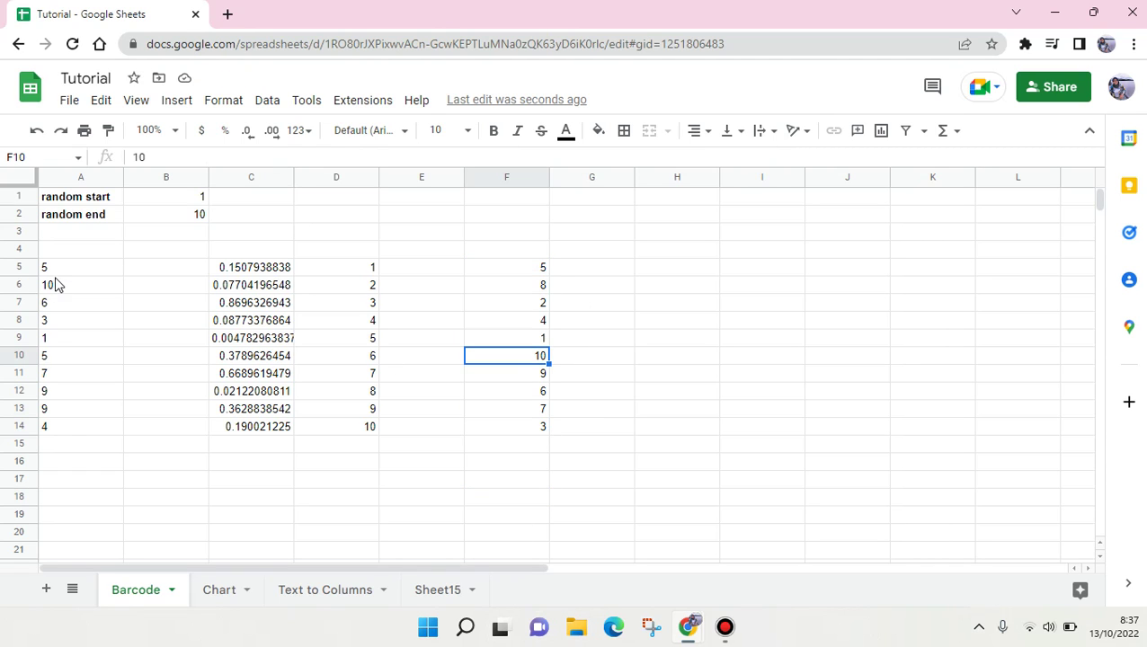
left_click(77, 435, "shift")
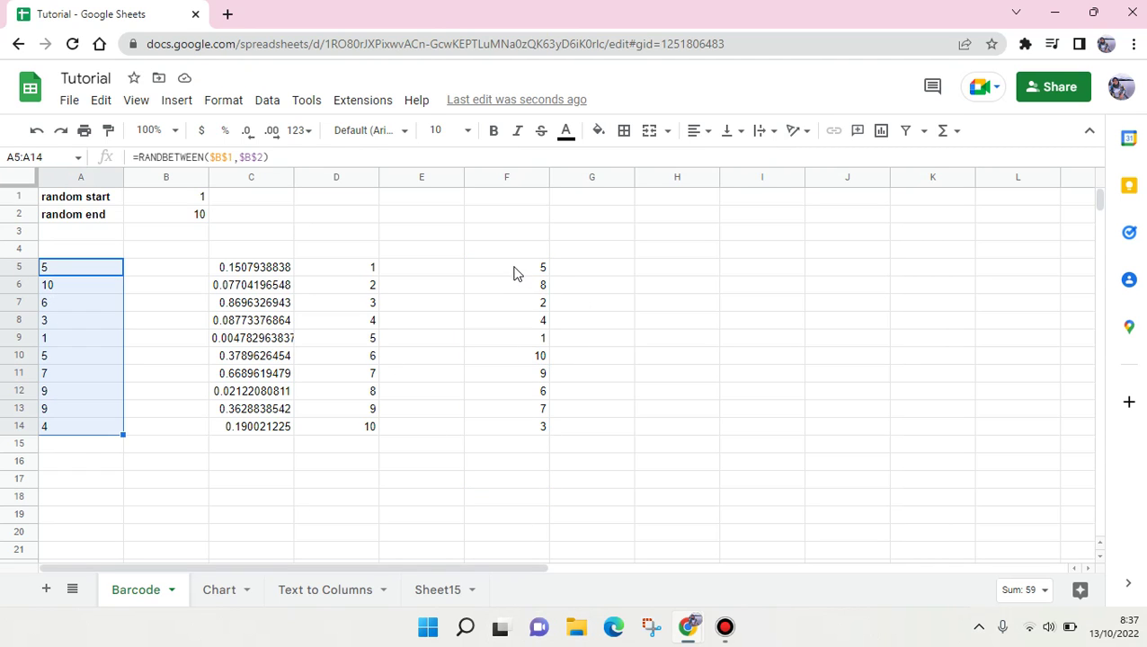
left_click_drag(513, 269, 517, 338)
left_click_drag(518, 420, 516, 435)
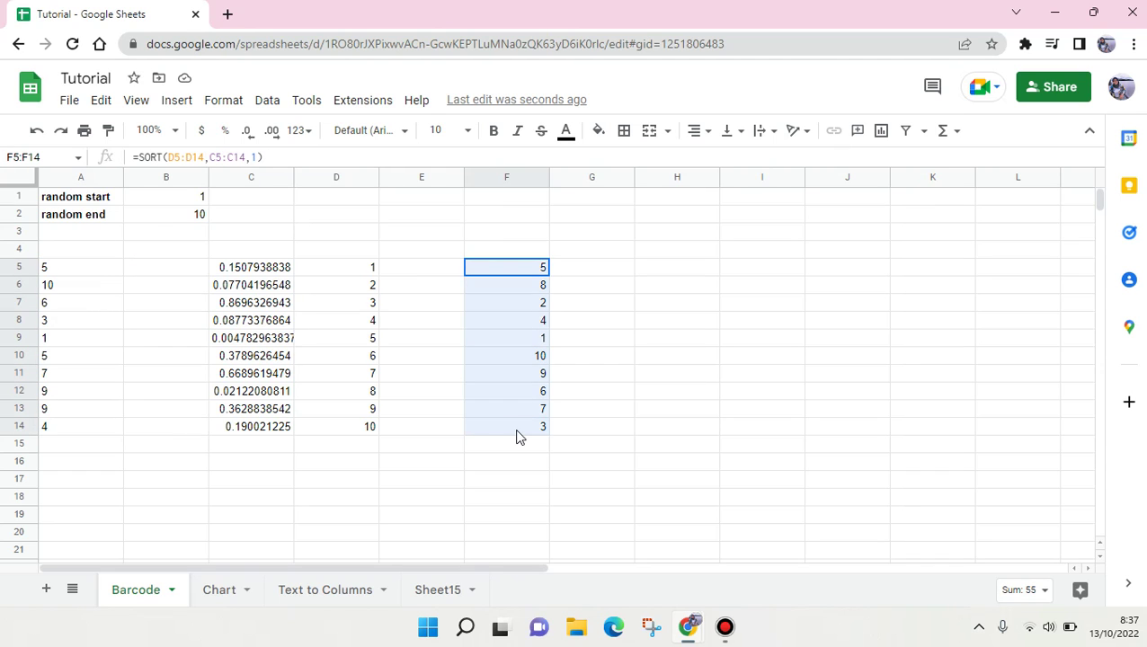
left_click_drag(81, 268, 77, 435)
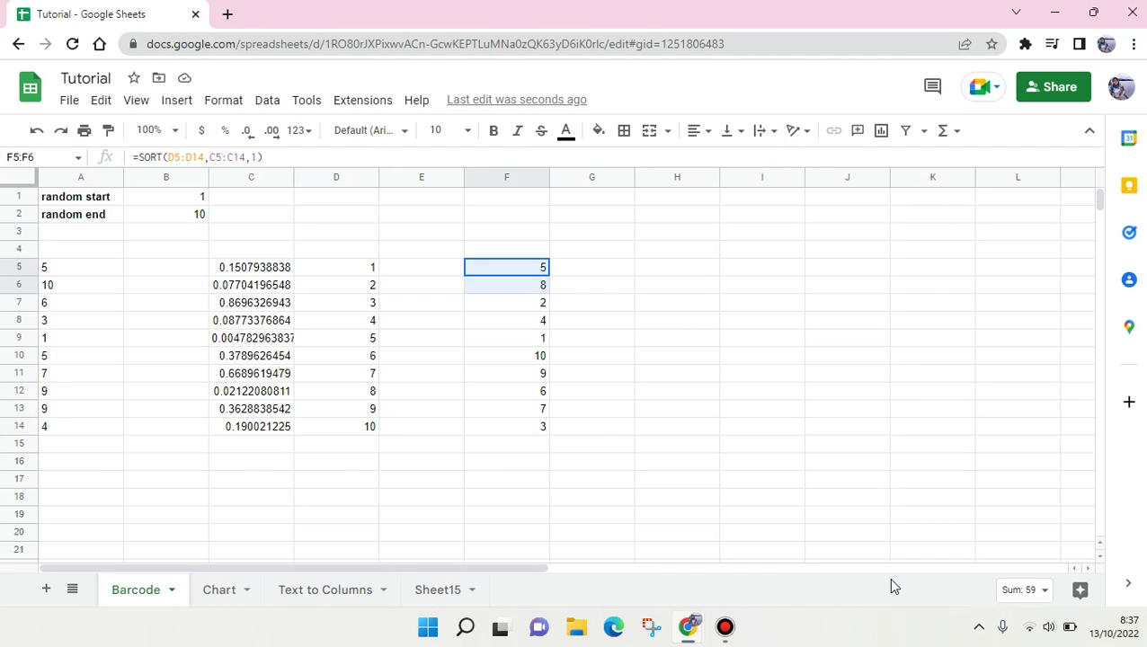
key("ctrl+shift+Down")
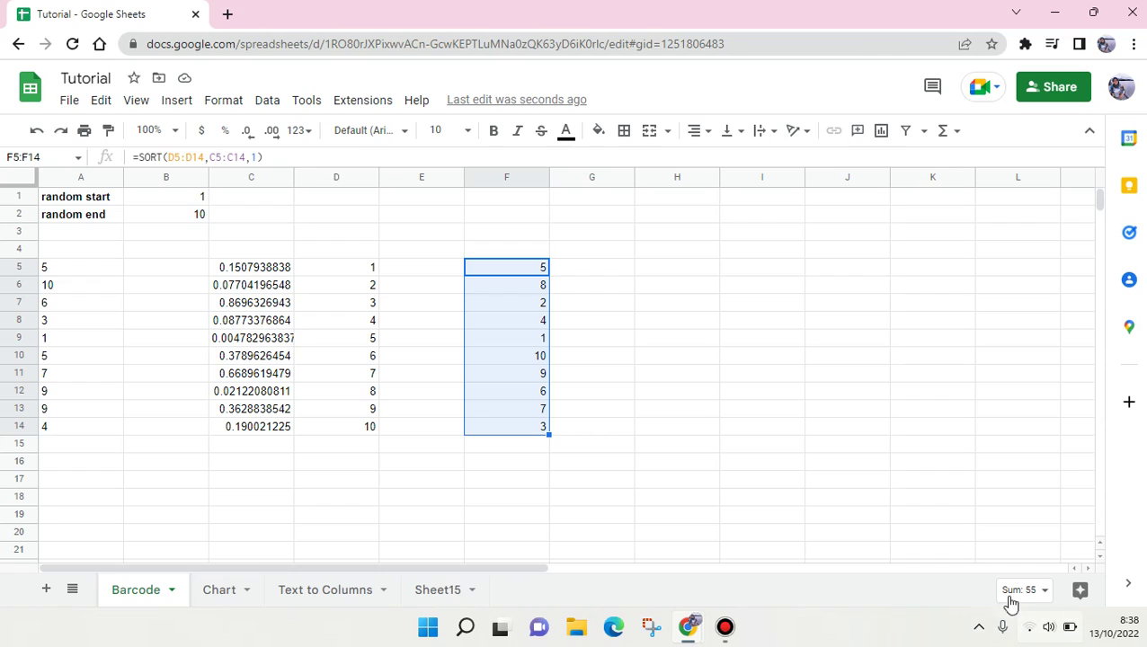
left_click(894, 616)
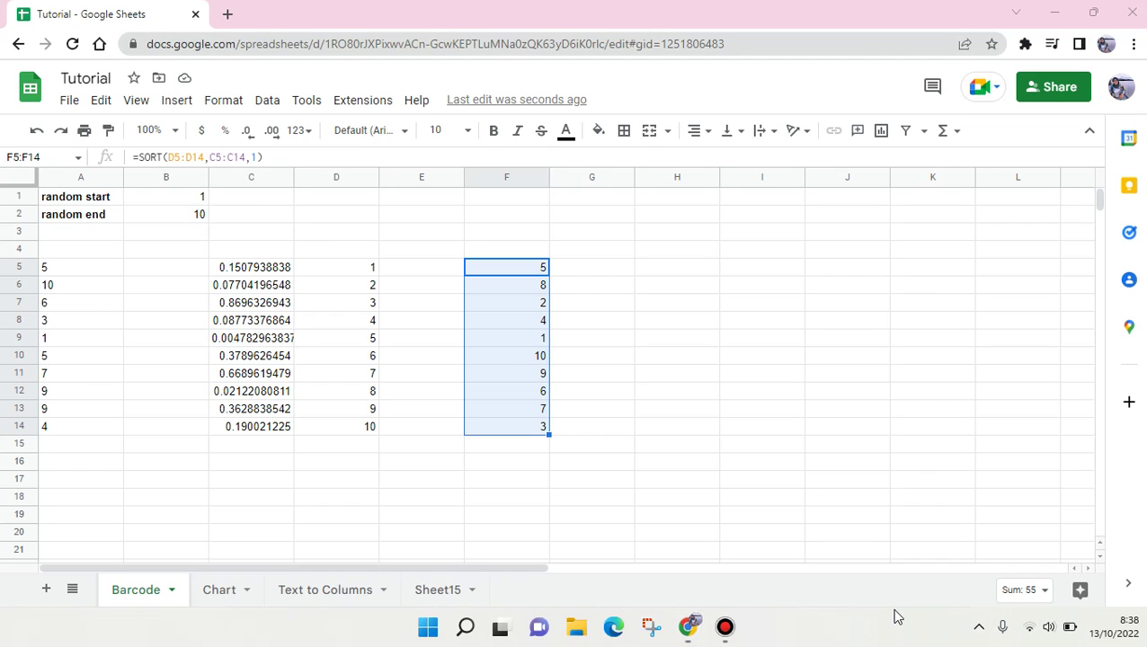